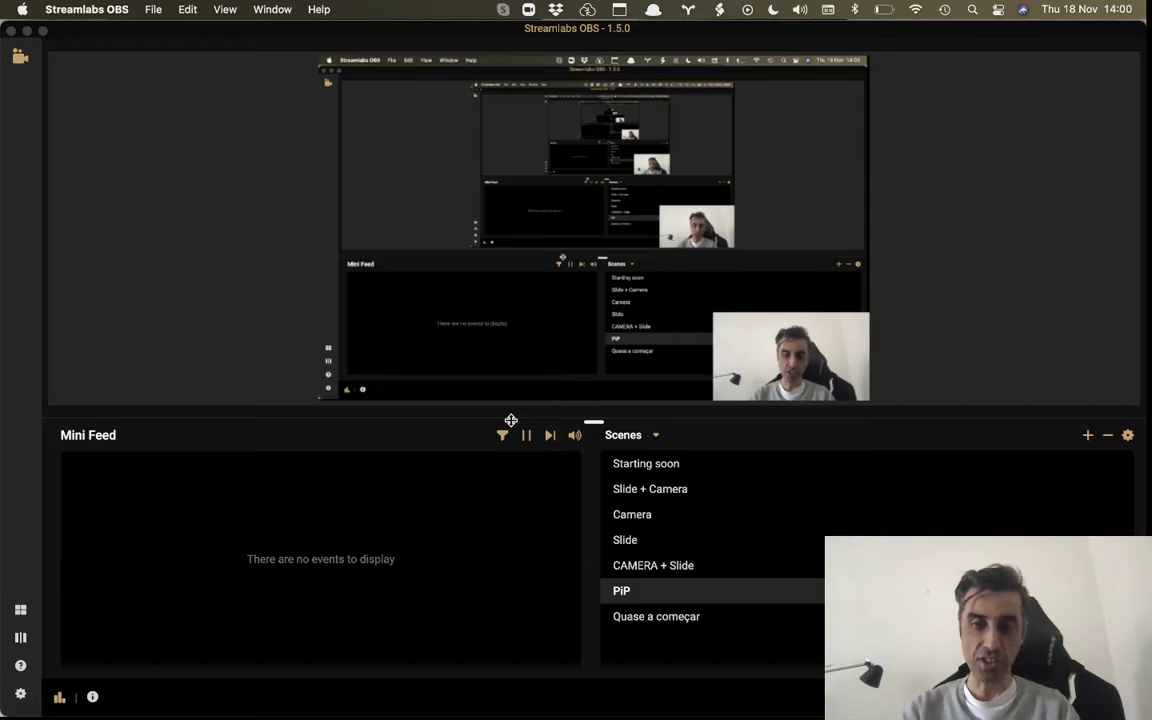
# - Switch to the Structuration project in Scrivener and enlarge its window to fill the screen
pyautogui.click(193, 467)
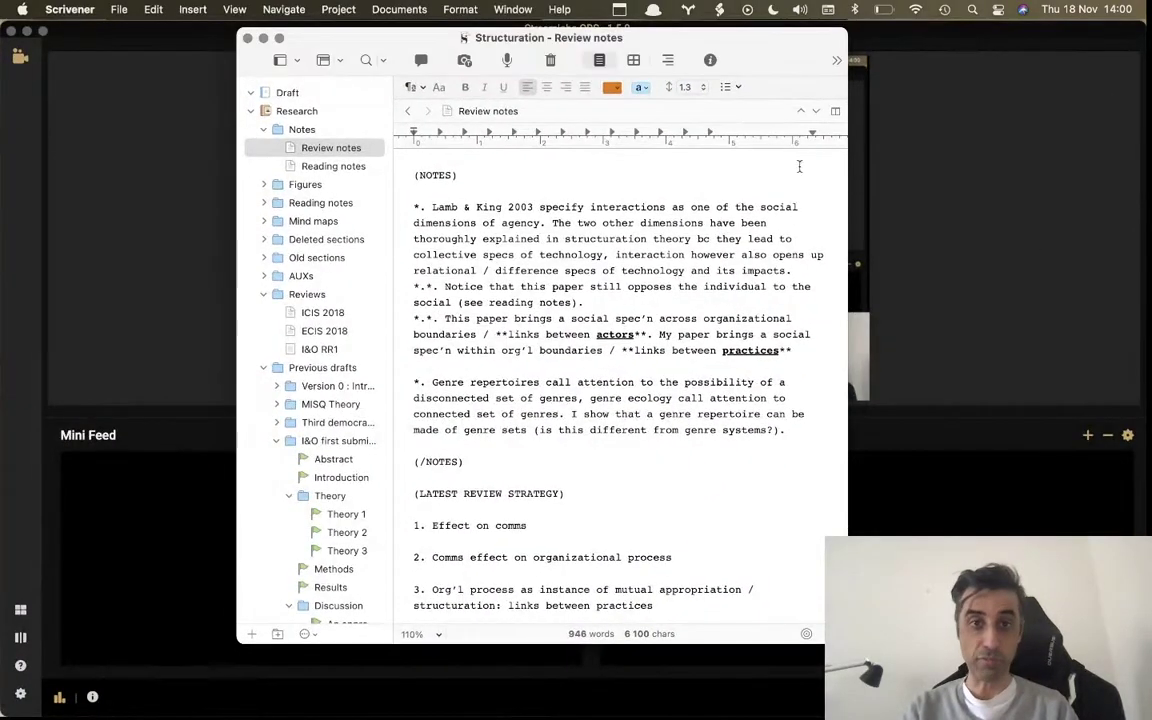
pyautogui.moveTo(388, 47); pyautogui.dragTo(170, 45)
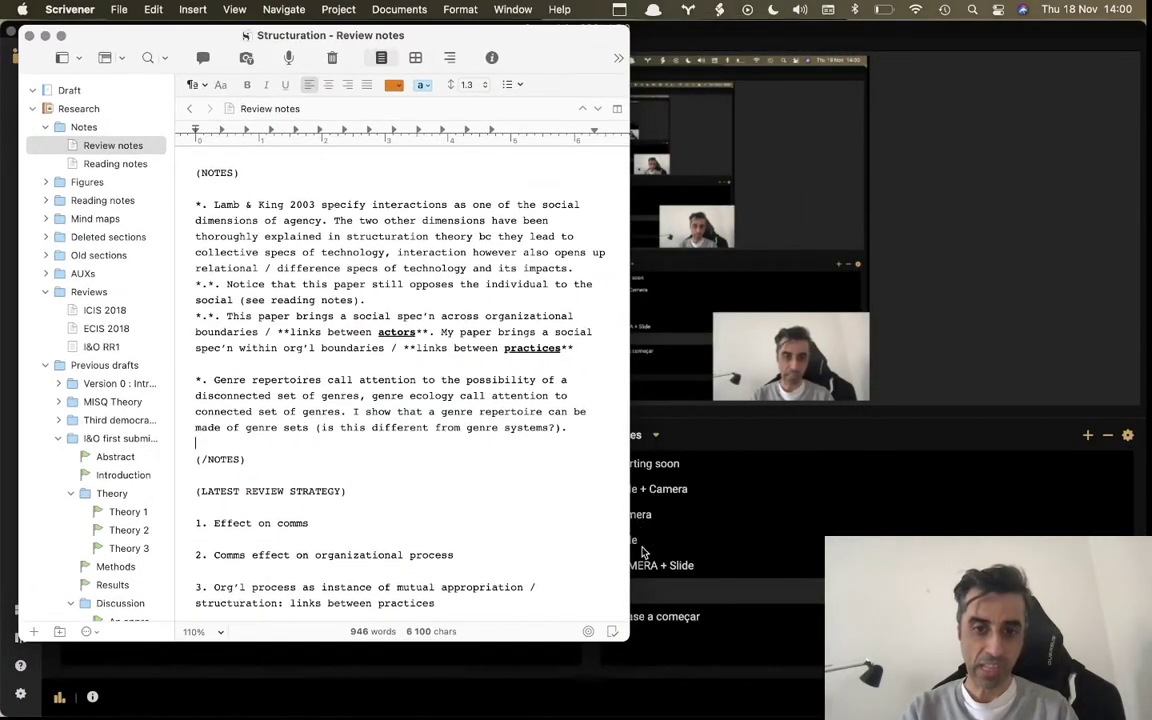
pyautogui.doubleClick(170, 45)
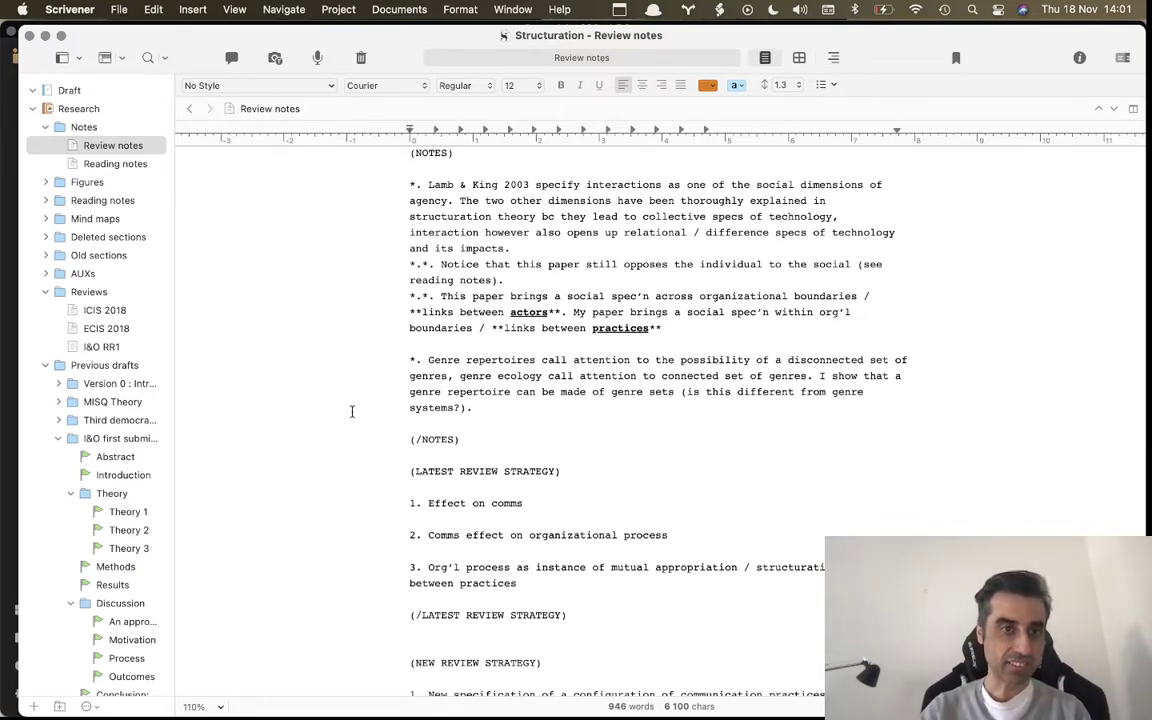
# - Create a new document in the Draft folder containing a copy of the Abstract's body paragraph from the I&O first submission
pyautogui.click(68, 90)
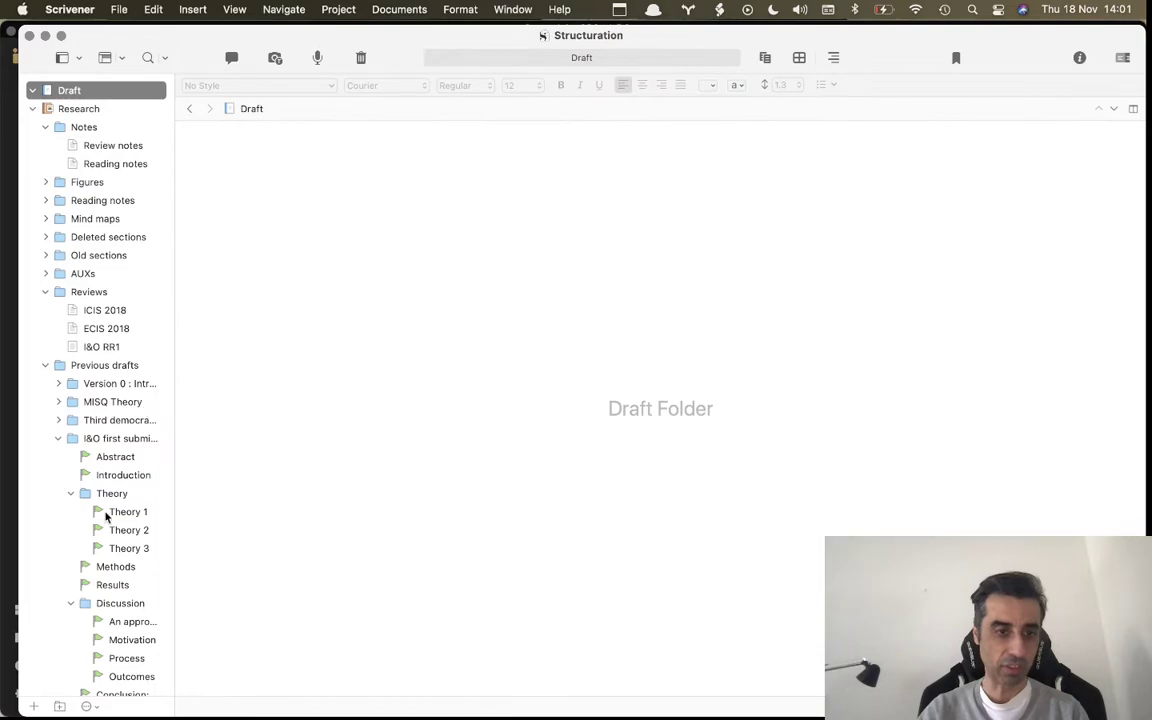
pyautogui.click(33, 706)
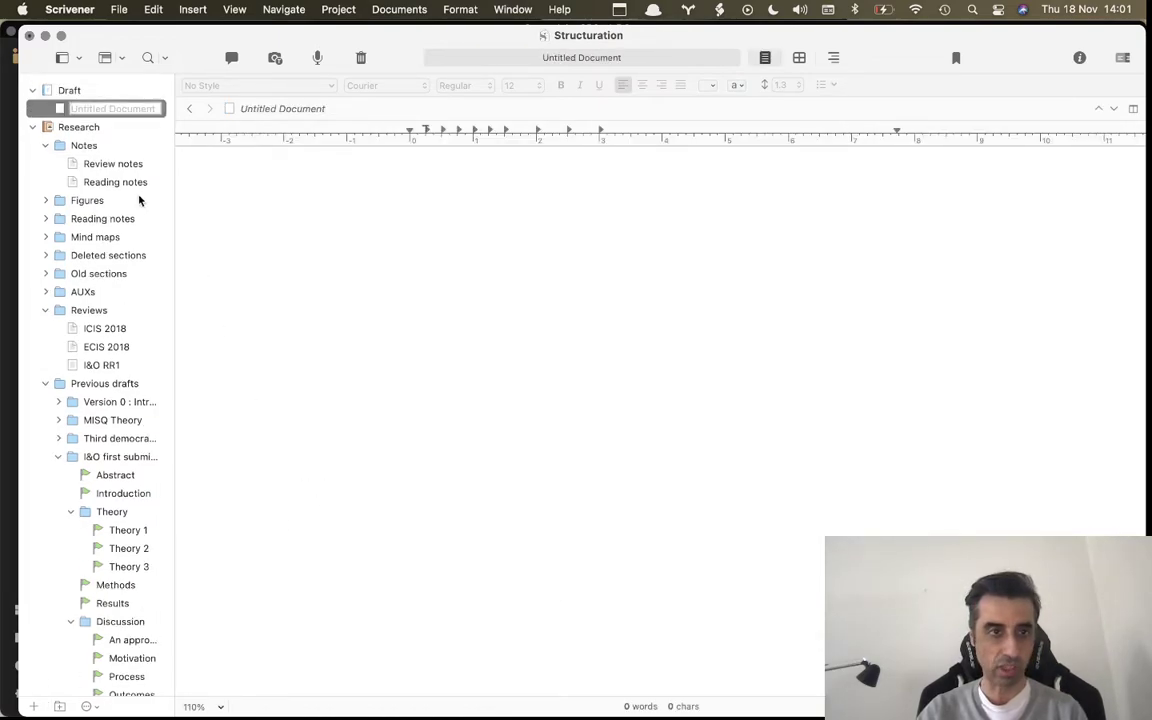
pyautogui.click(133, 480)
pyautogui.moveTo(664, 451); pyautogui.dragTo(528, 348)
pyautogui.click(810, 496)
pyautogui.moveTo(731, 481); pyautogui.dragTo(424, 307)
pyautogui.press('super+c')
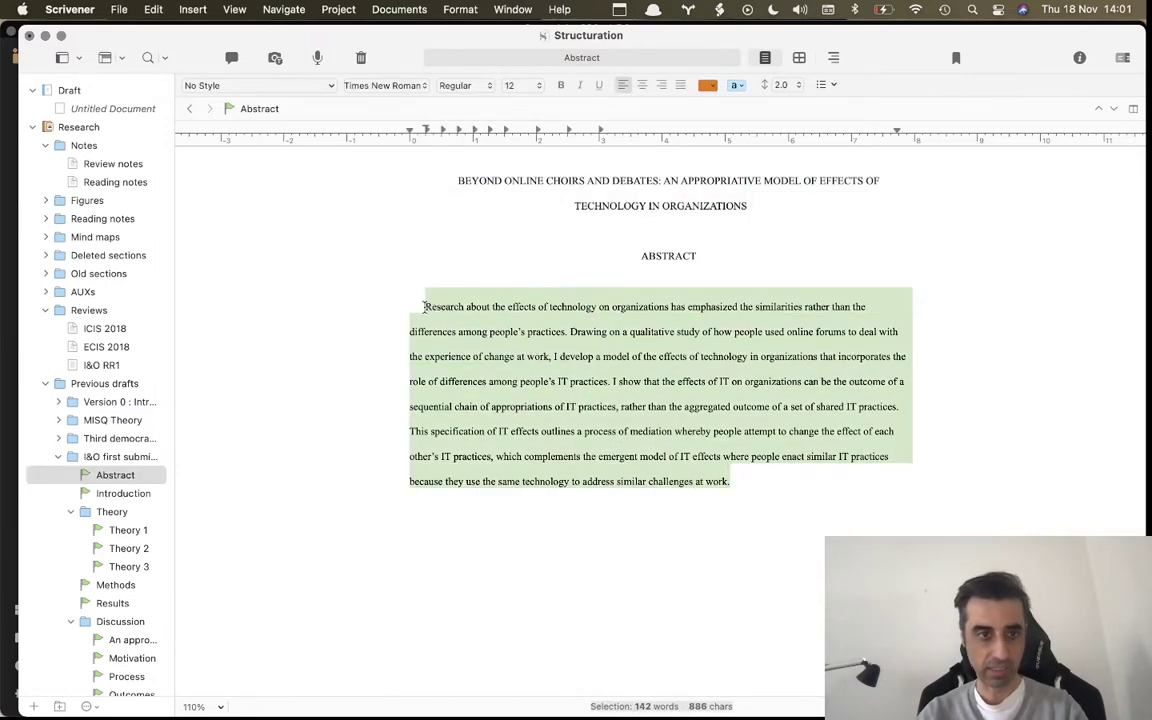
pyautogui.click(95, 106)
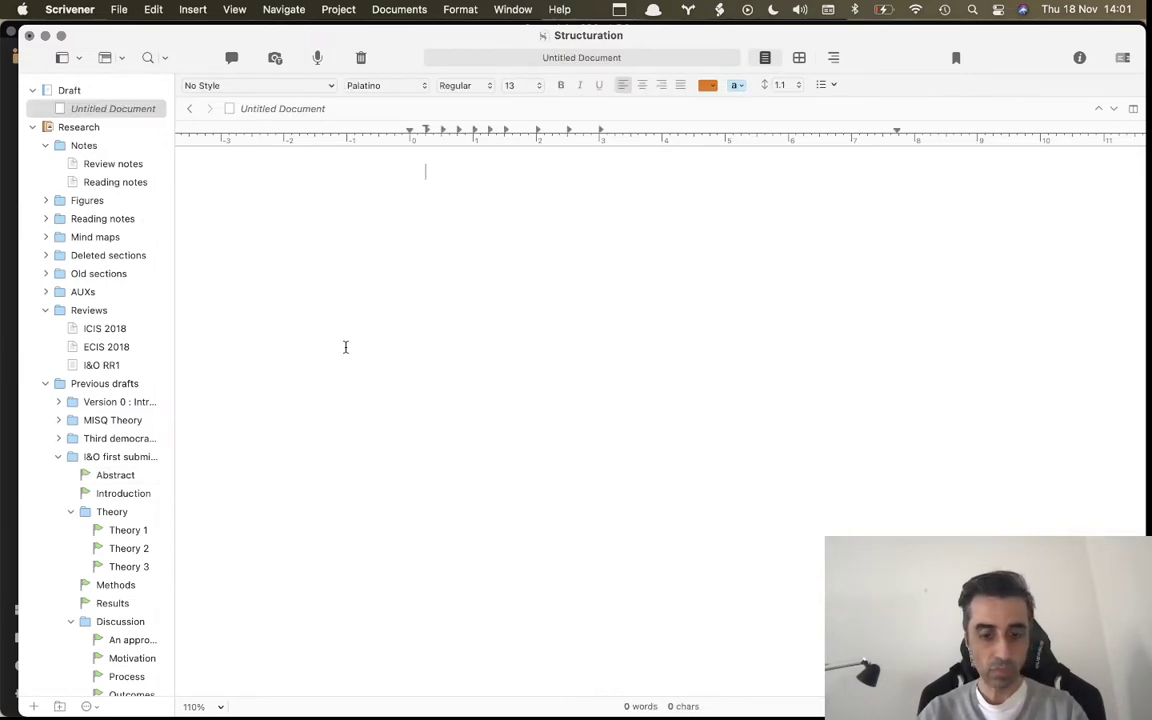
pyautogui.press('super+v')
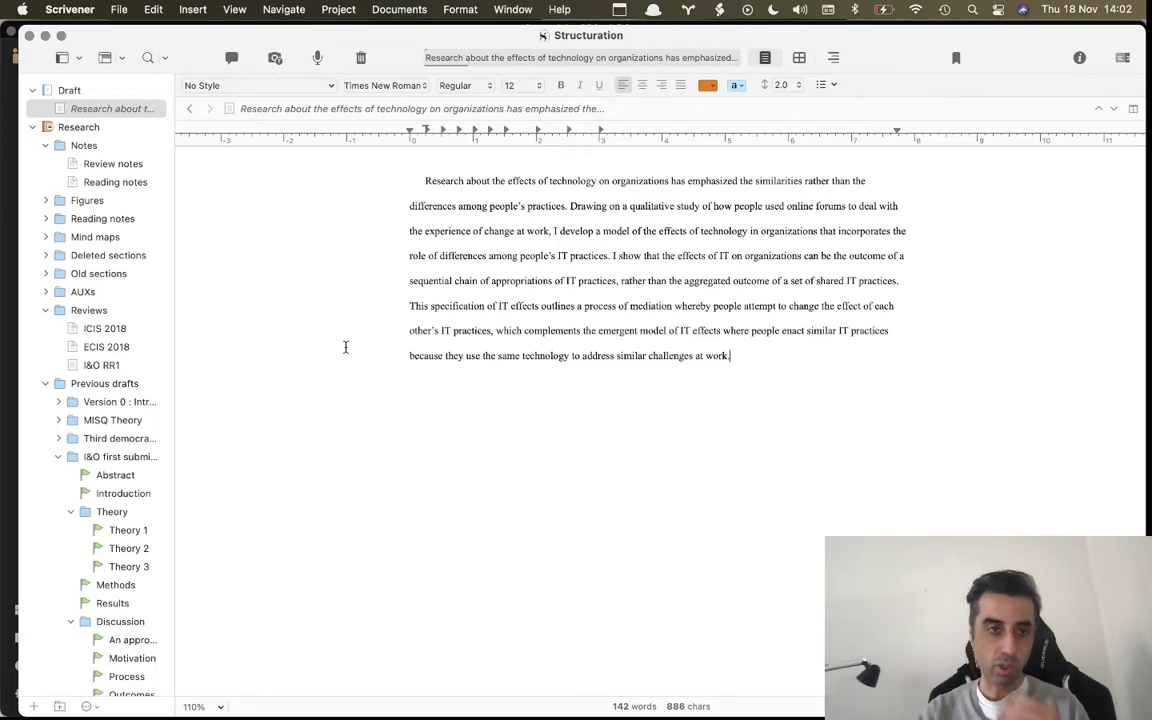
# - Show the snapshots of Theory 2 in a widened inspector and select the one from 29 Nov 2018 at 15:33
pyautogui.click(141, 550)
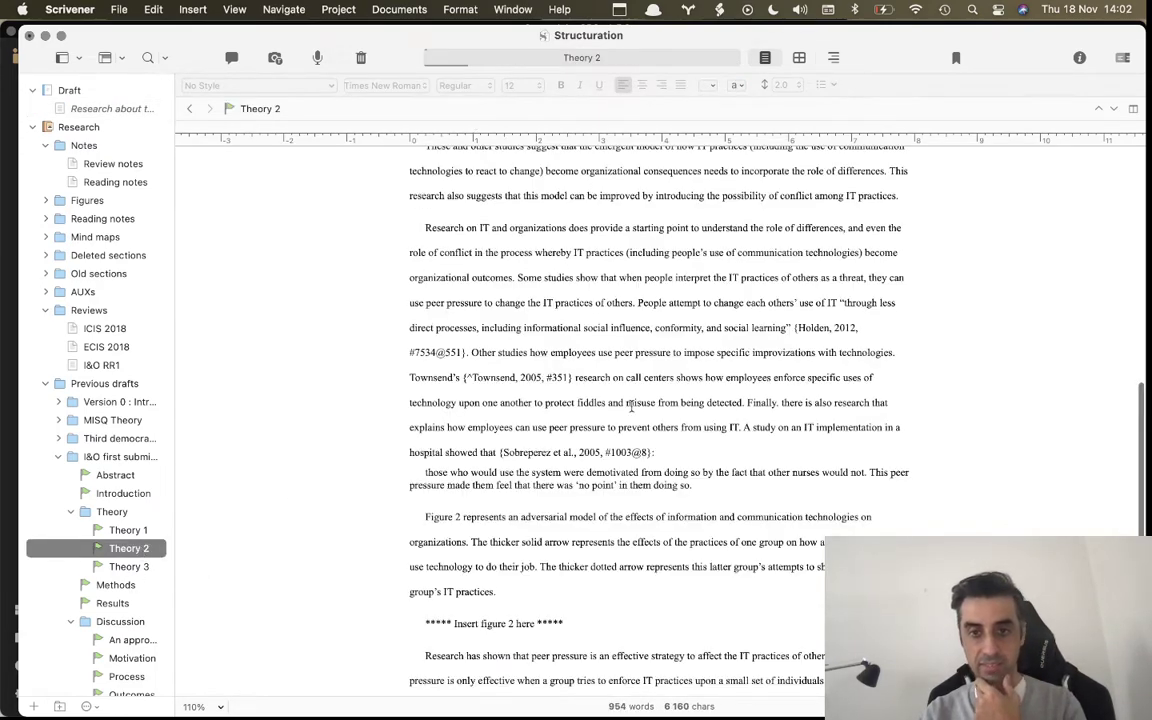
pyautogui.click(1079, 57)
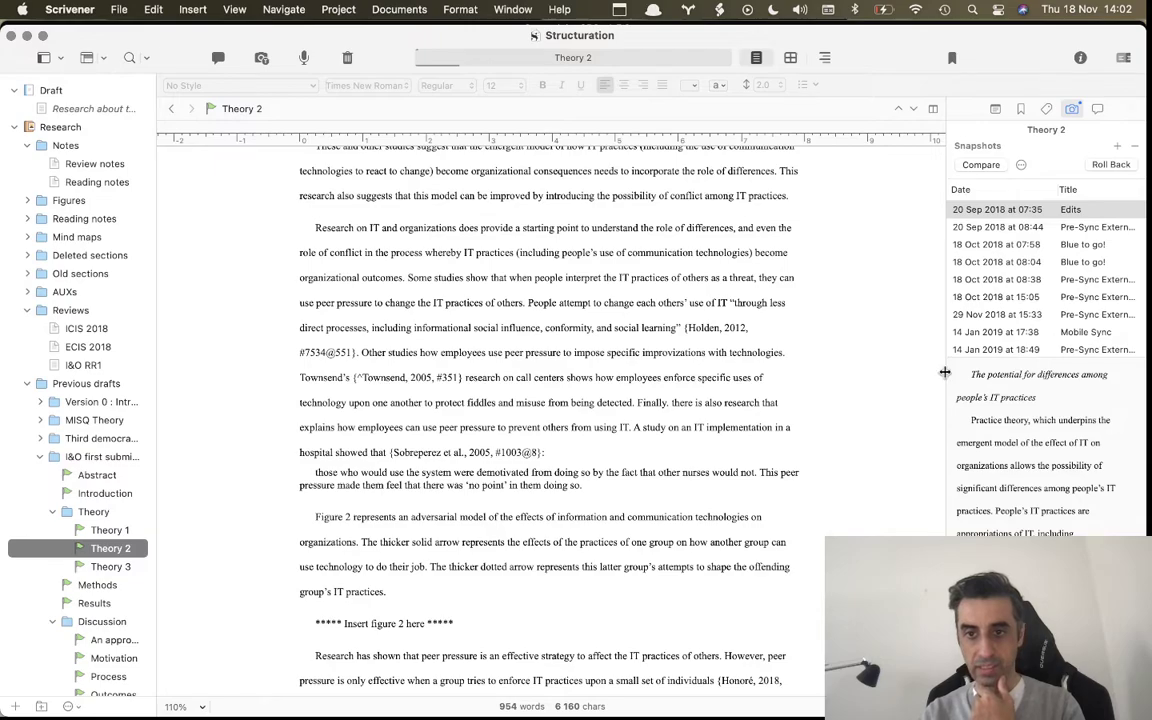
pyautogui.moveTo(944, 372); pyautogui.dragTo(834, 369)
pyautogui.click(943, 315)
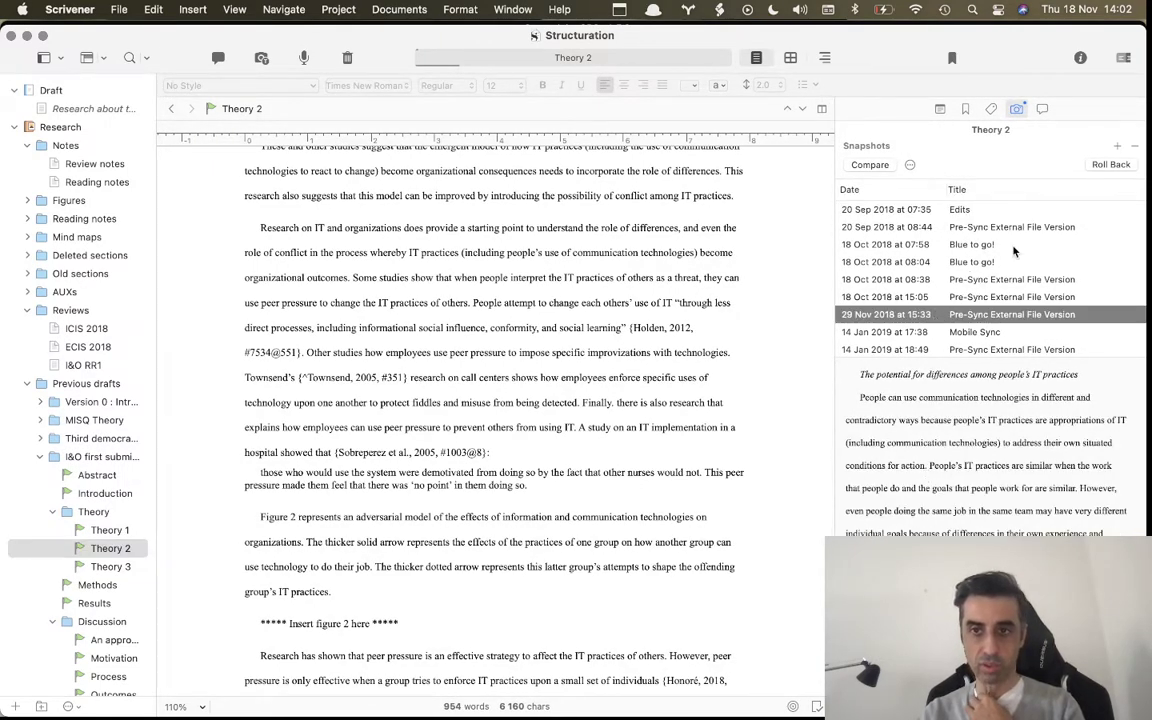
# - Compare the selected Theory 2 snapshot with the current text and look through the marked additions and deletions
pyautogui.click(860, 166)
pyautogui.scroll(-5, 975, 445)
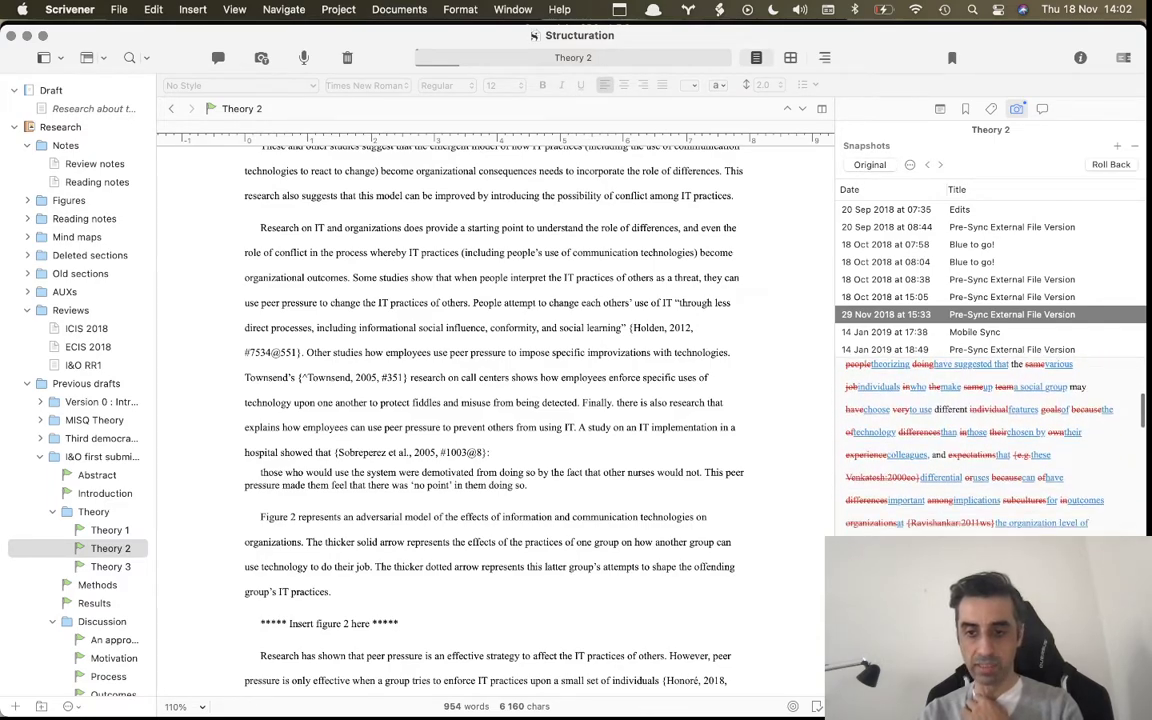
pyautogui.scroll(-10, 985, 440)
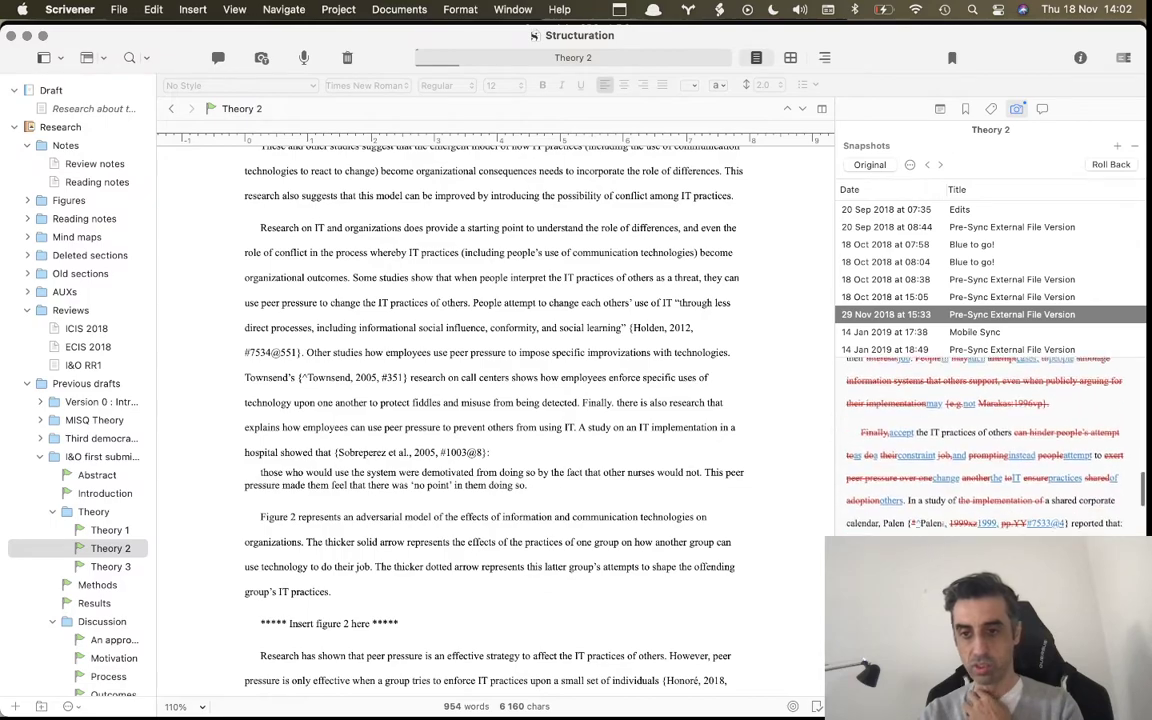
pyautogui.scroll(15, 975, 445)
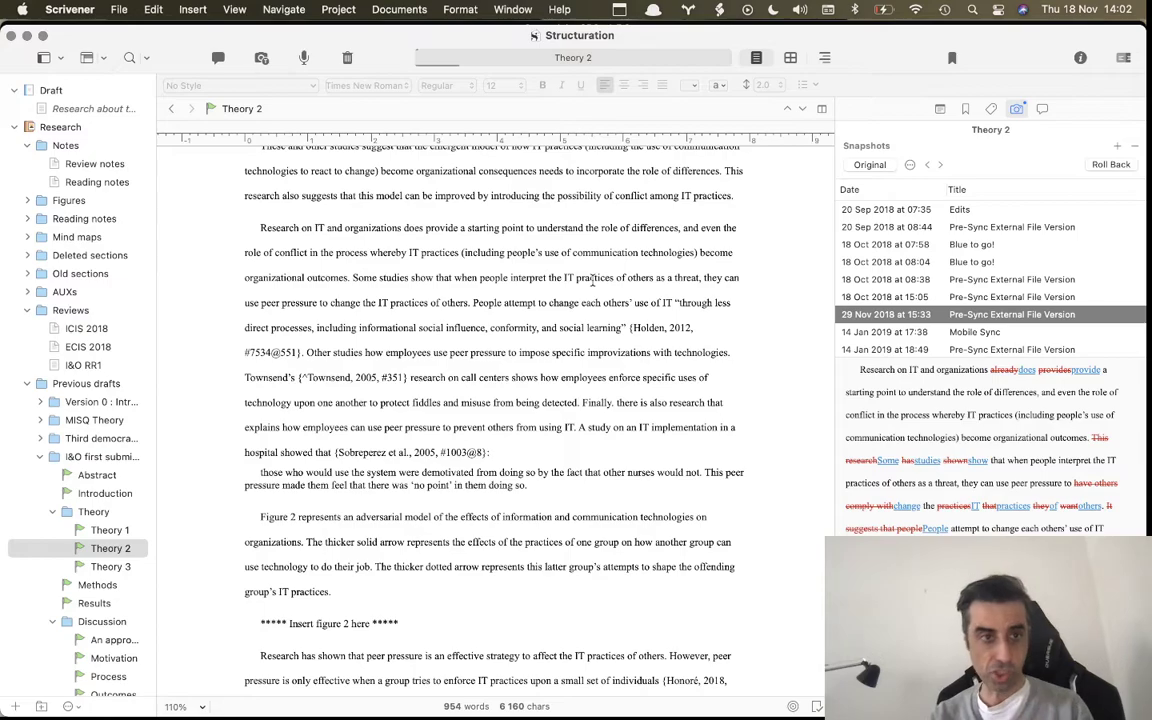
# - Open the new abstract document in the Draft folder and enter revision mode at the First Revision level
pyautogui.click(127, 110)
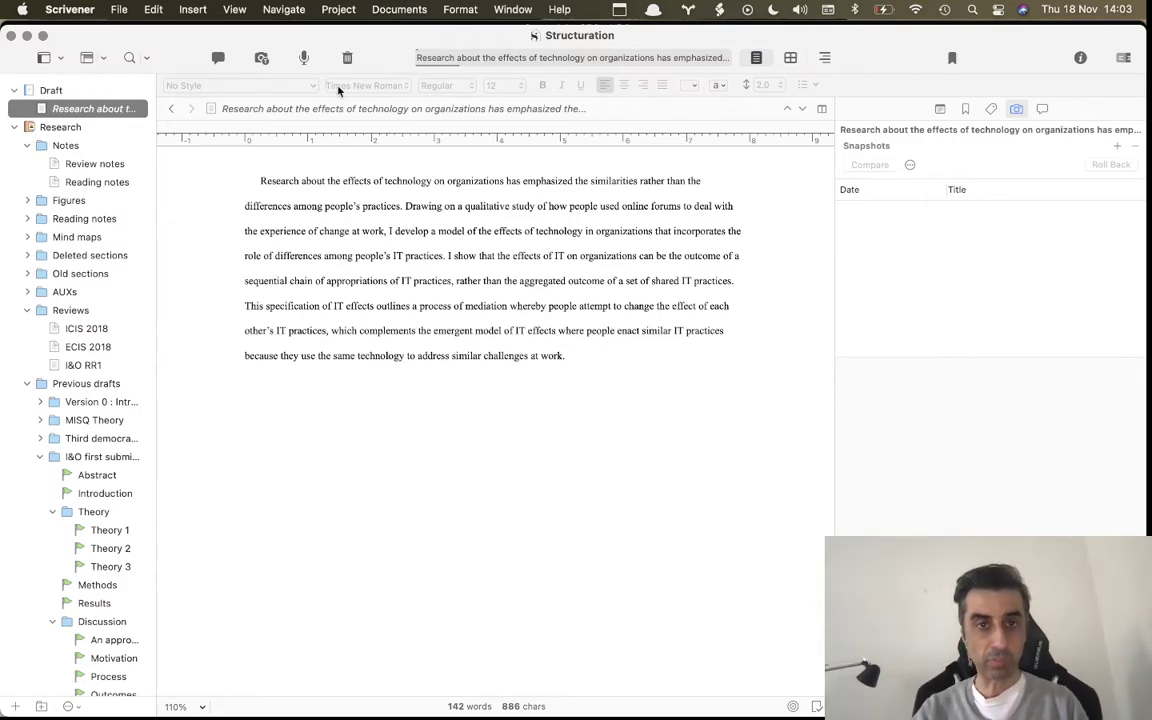
pyautogui.click(466, 10)
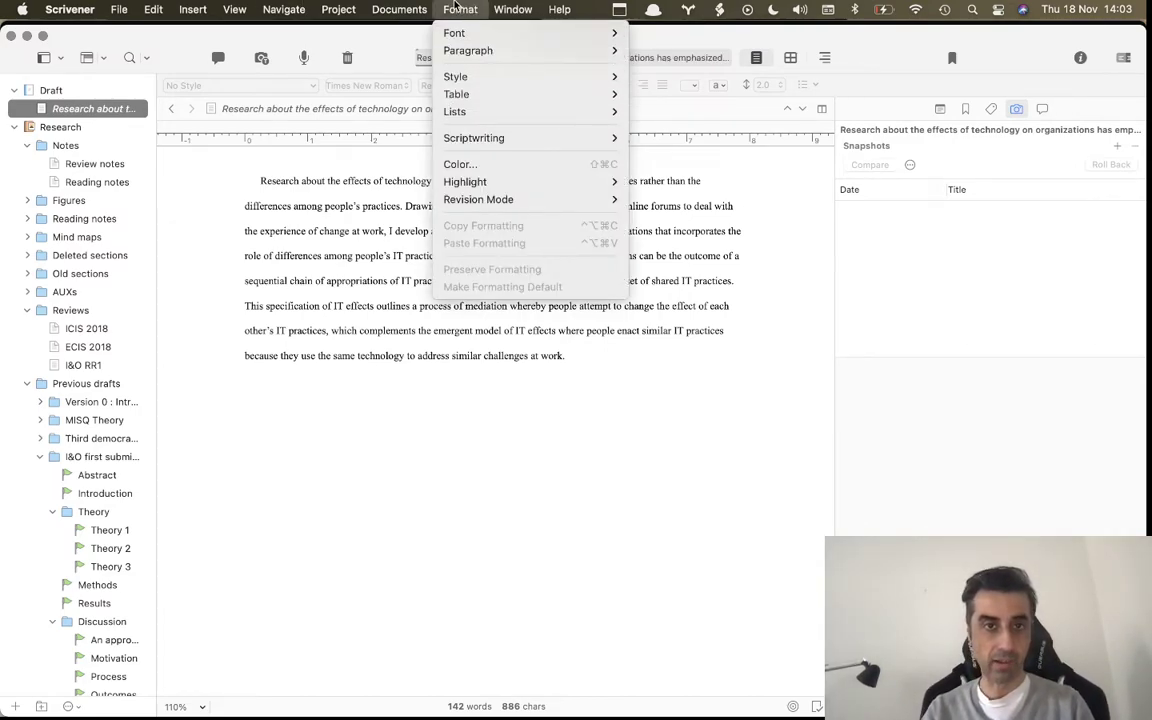
pyautogui.click(460, 10)
pyautogui.click(466, 10)
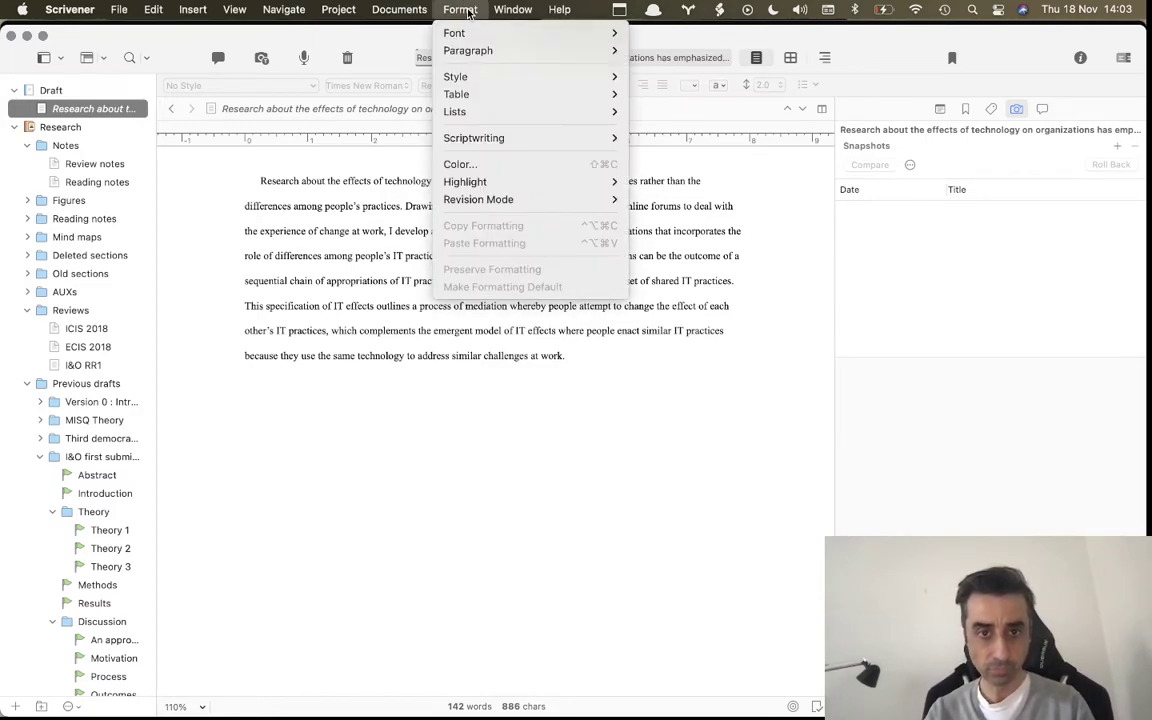
pyautogui.moveTo(524, 204)
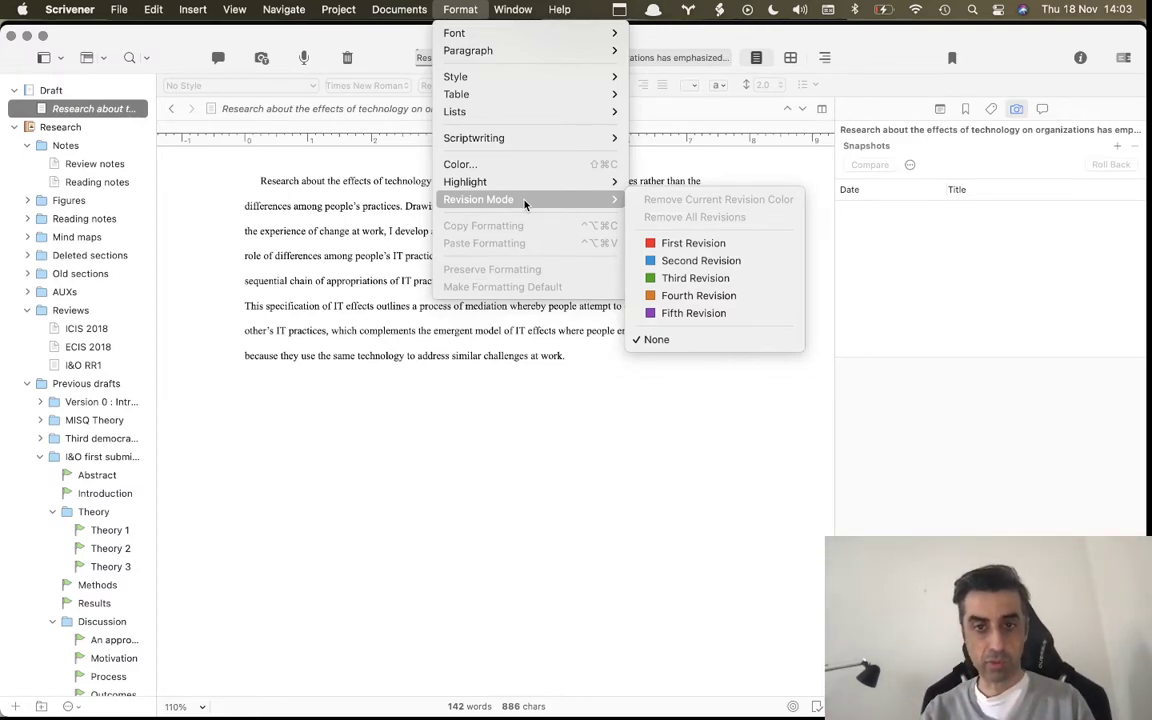
pyautogui.click(696, 244)
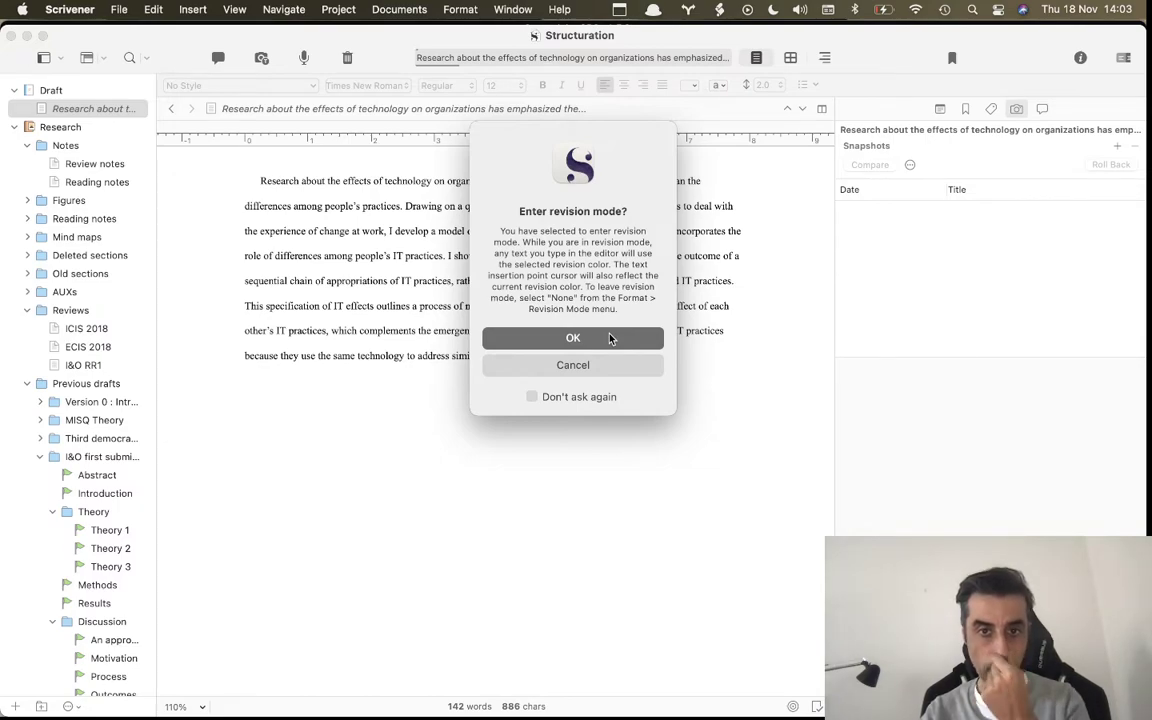
pyautogui.click(610, 338)
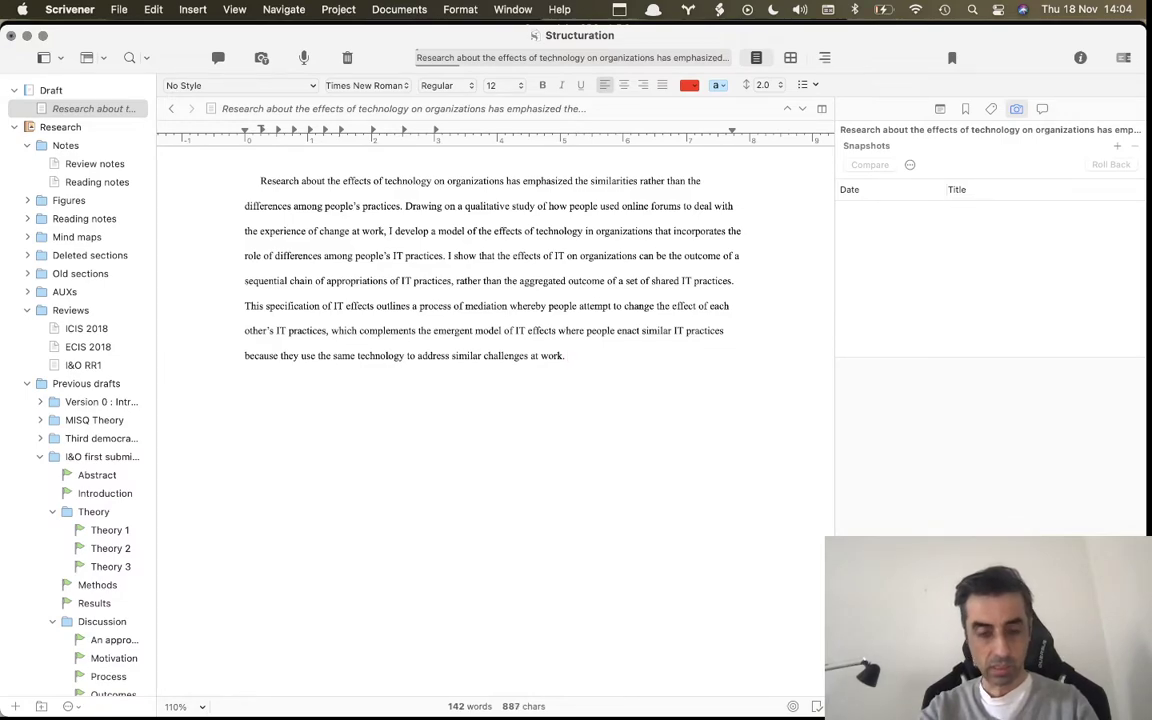
# - Add the sentence "Changes to technology will lead to changes in organizational processes." at the end of the abstract paragraph
pyautogui.write('Chang')
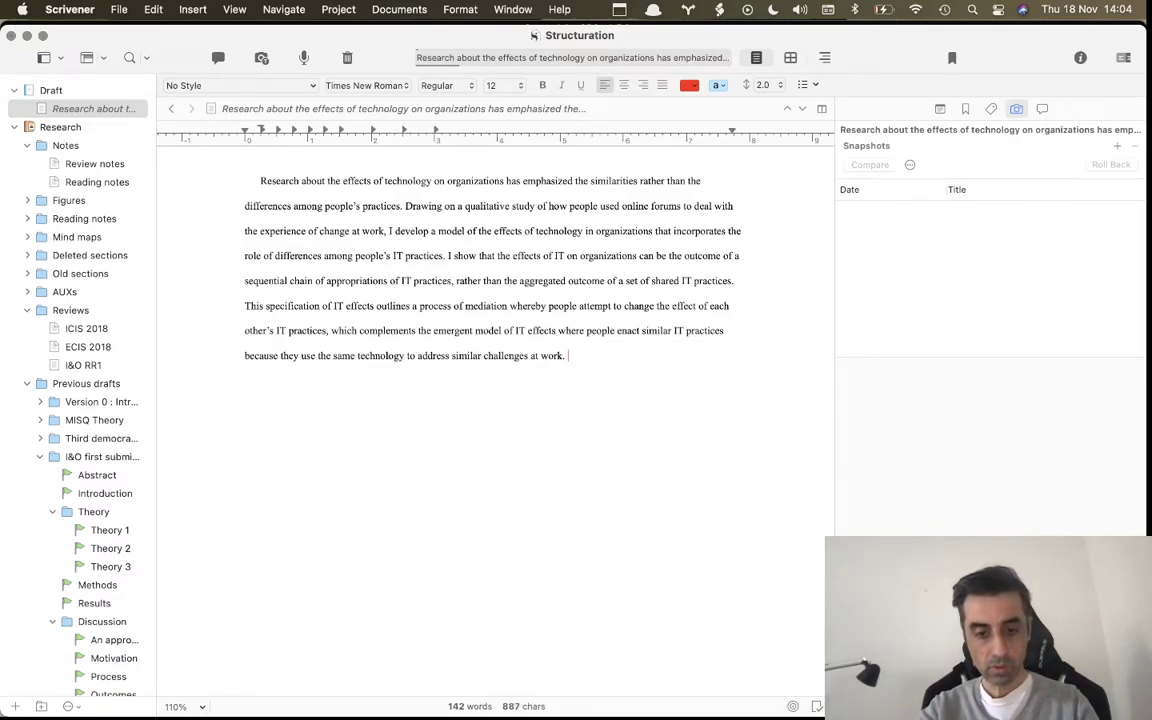
pyautogui.write('es to ')
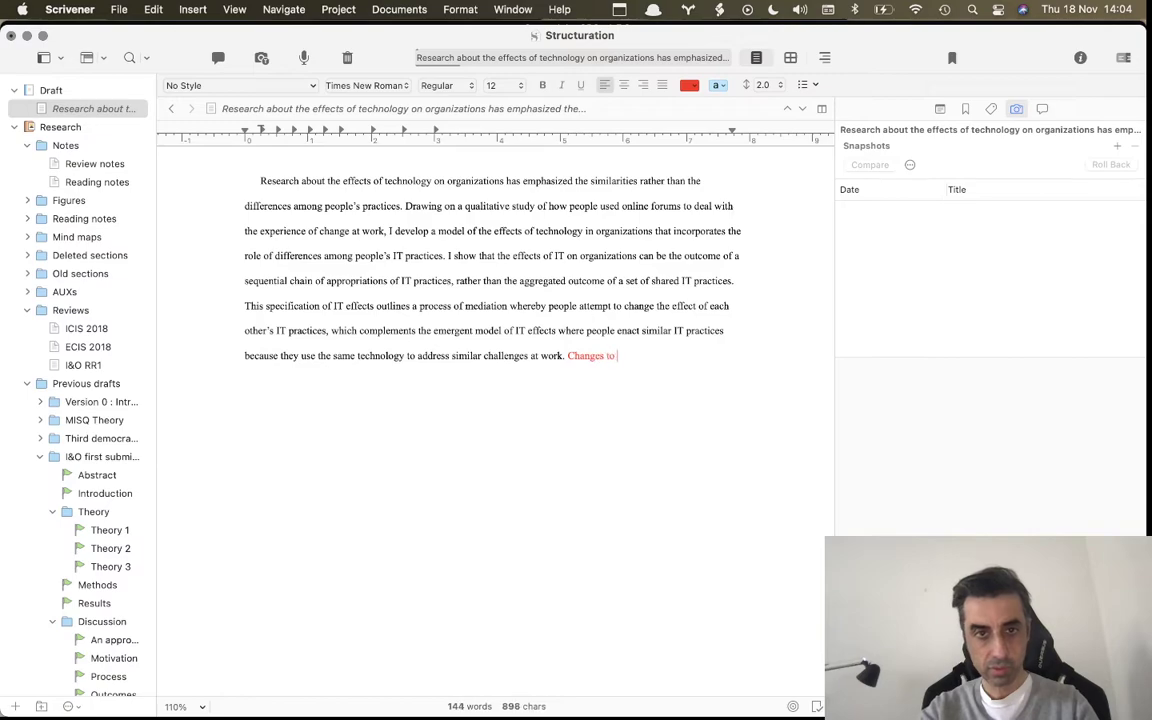
pyautogui.write('technology ')
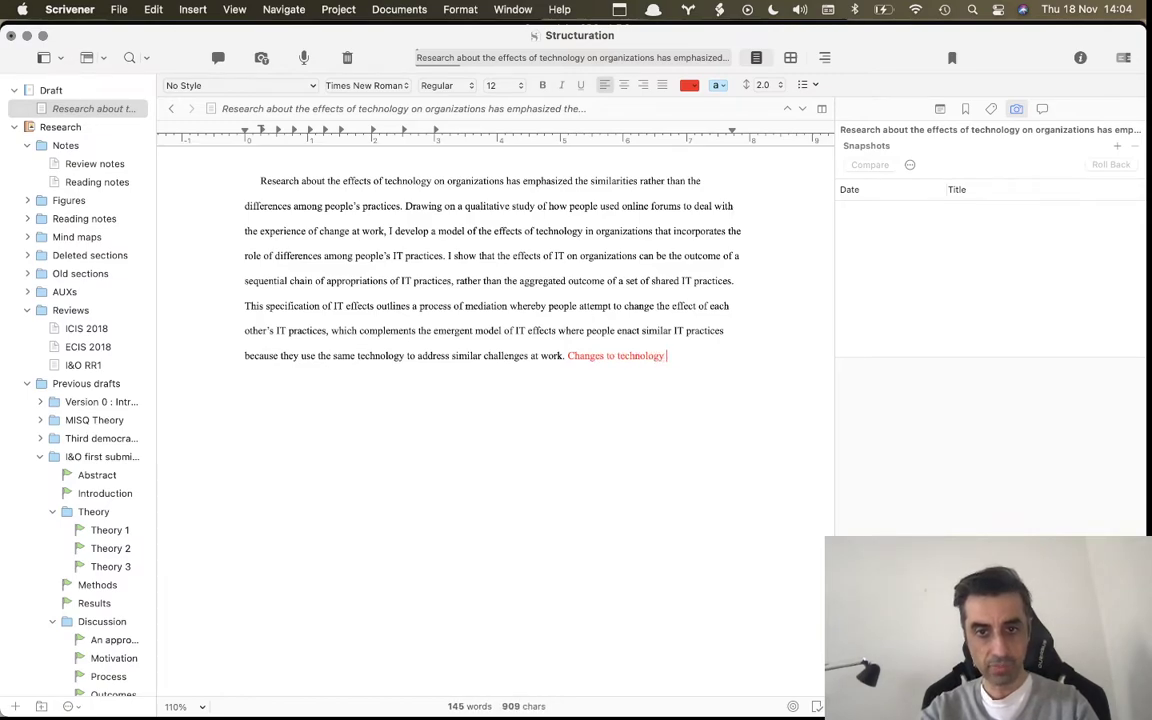
pyautogui.write('will lead to chan')
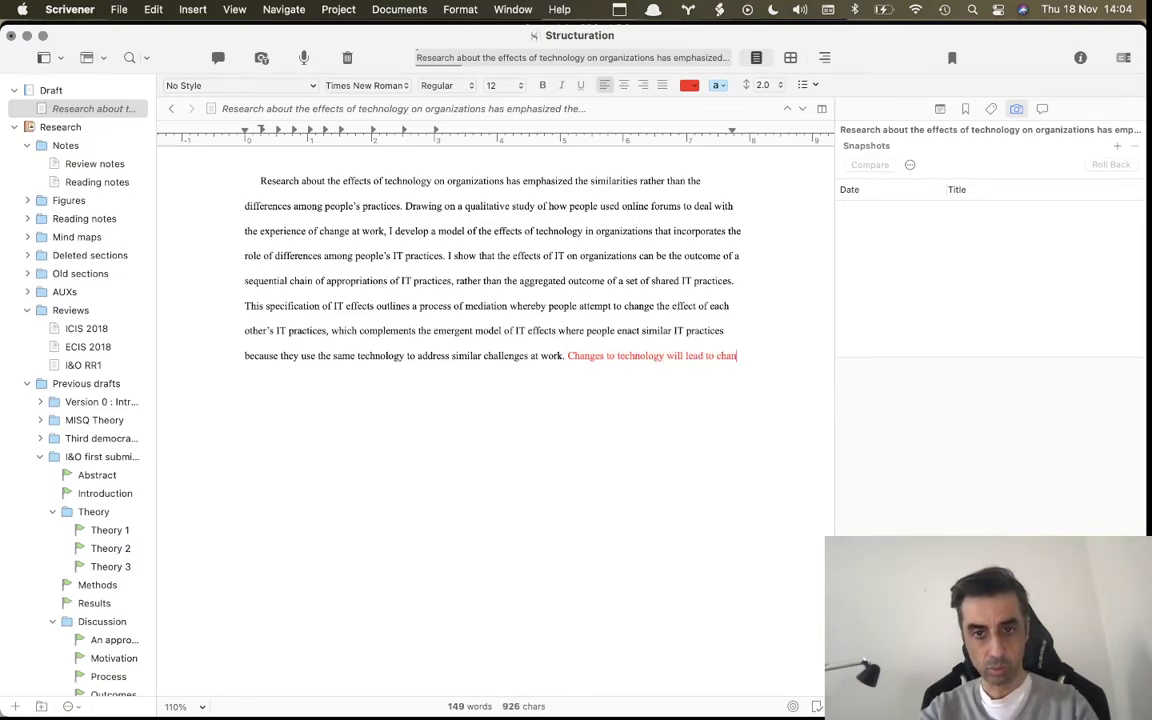
pyautogui.write('ges in organiz')
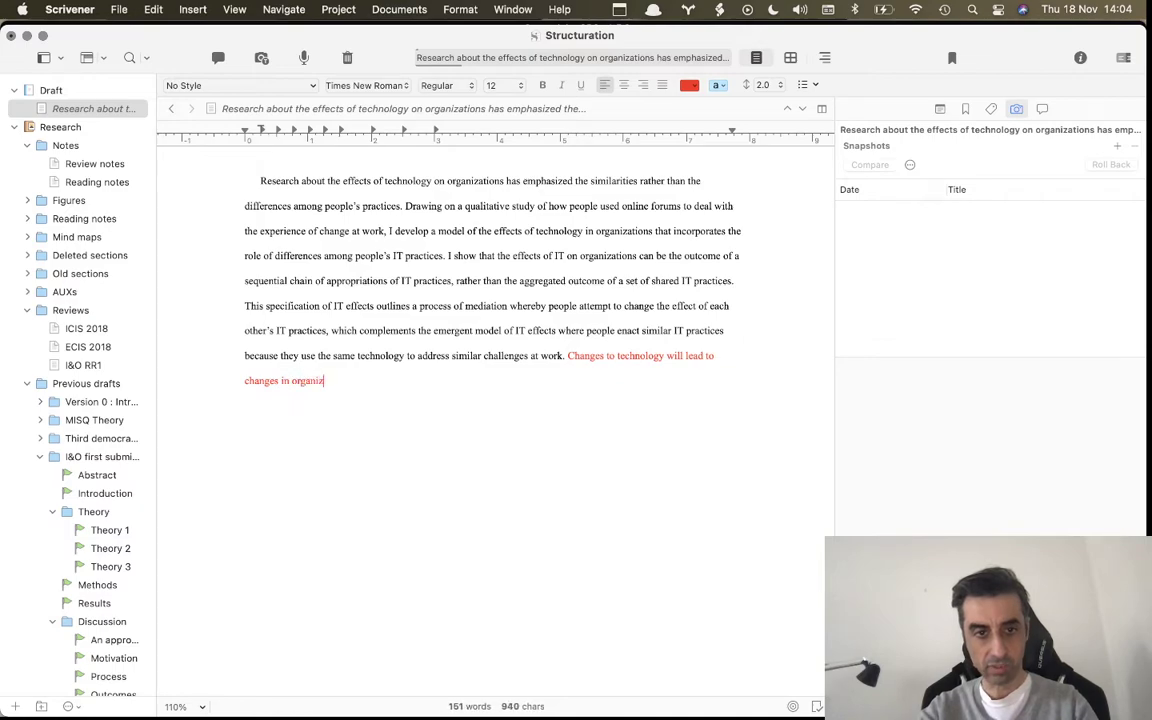
pyautogui.write('ational processes.')
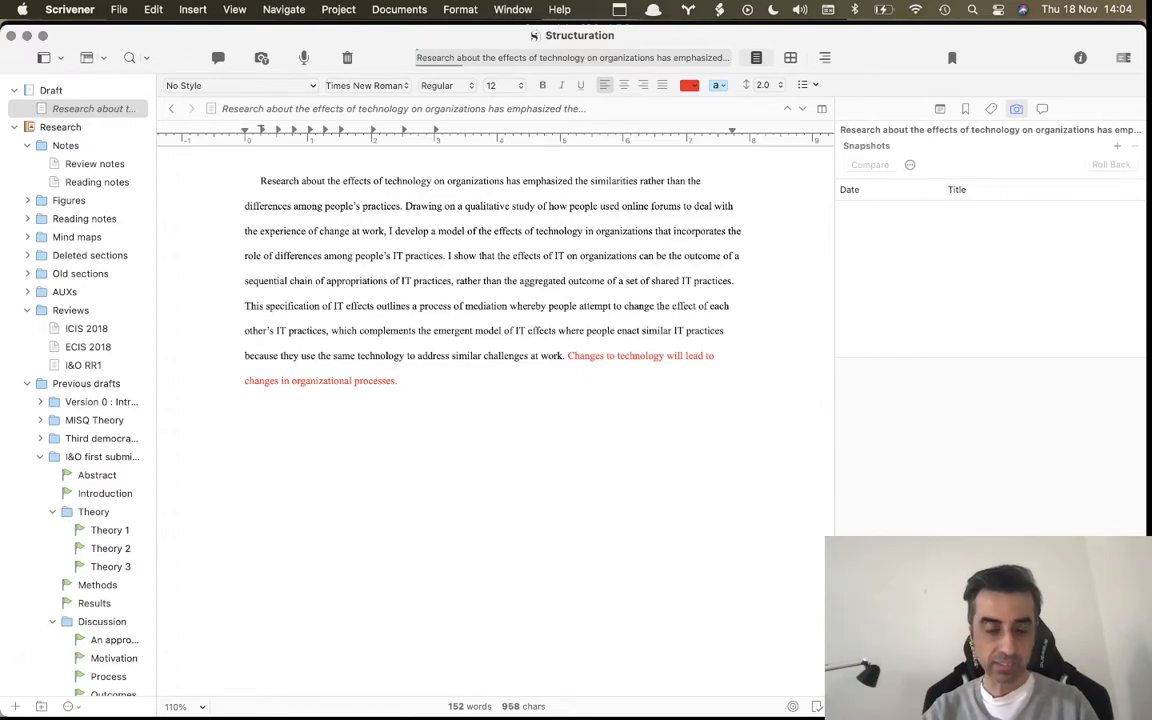
# - Delete the word "work" at the end of the original abstract text, and undo the deletion
pyautogui.doubleClick(552, 356)
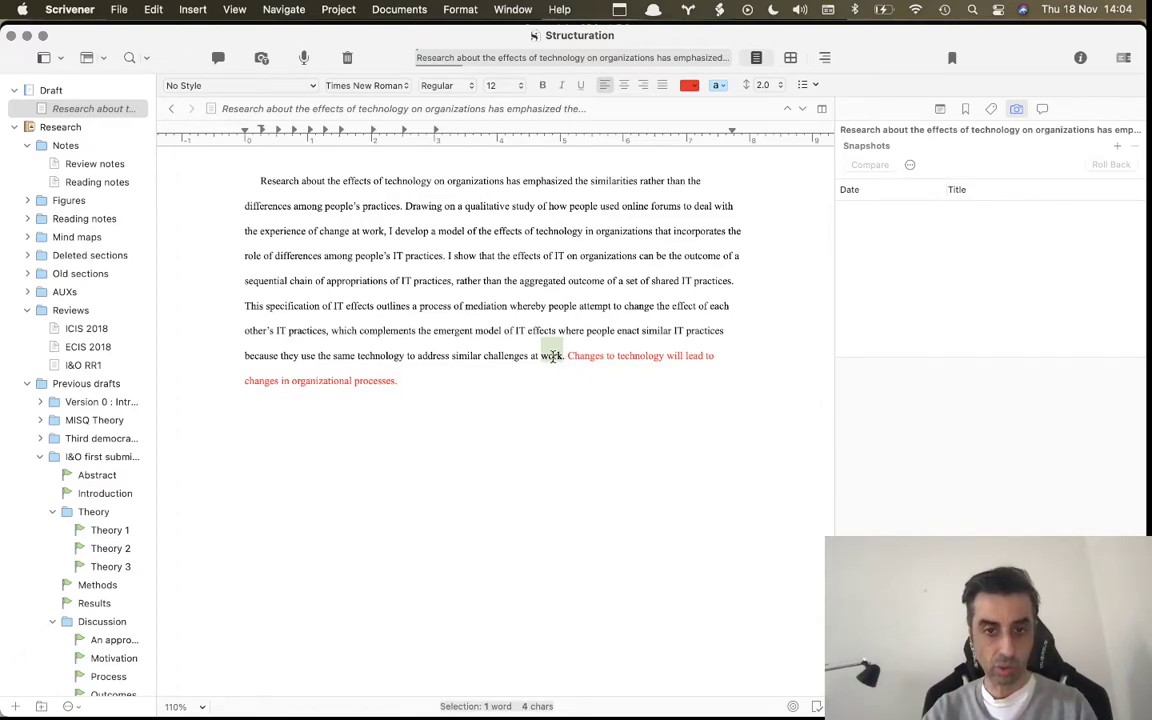
pyautogui.press('BackSpace')
pyautogui.press('Delete')
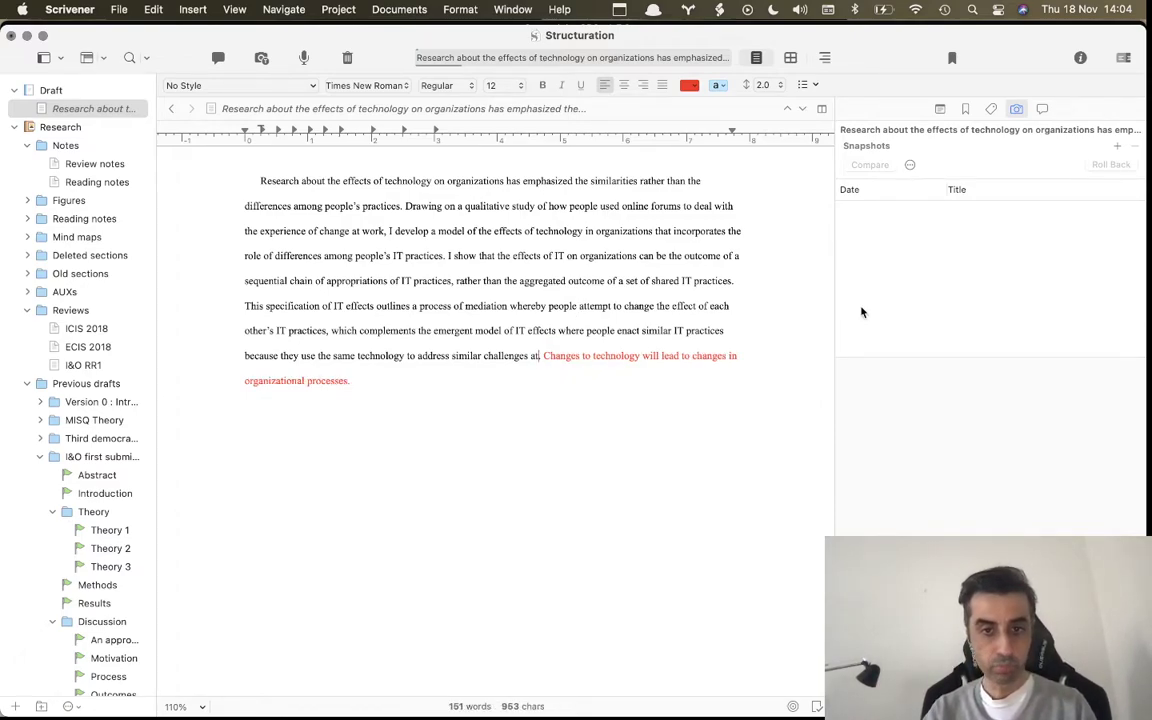
pyautogui.press('super+z')
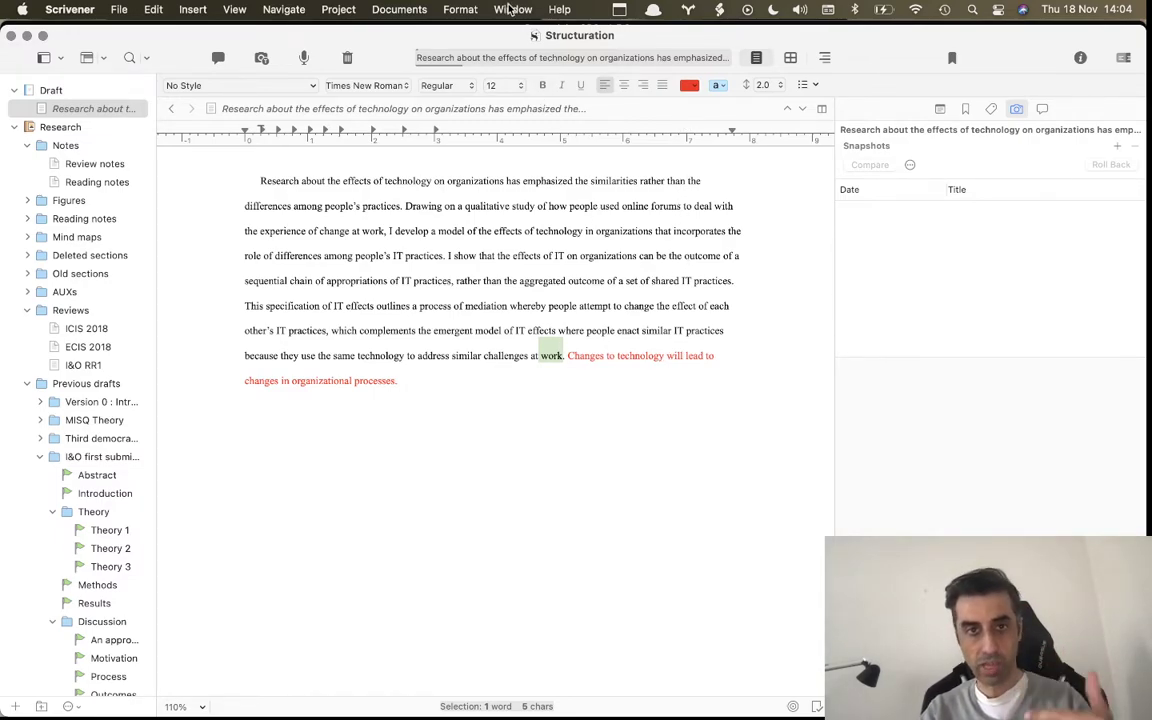
# - Switch the abstract document's revision mode to the Second Revision level
pyautogui.click(460, 9)
pyautogui.moveTo(512, 199)
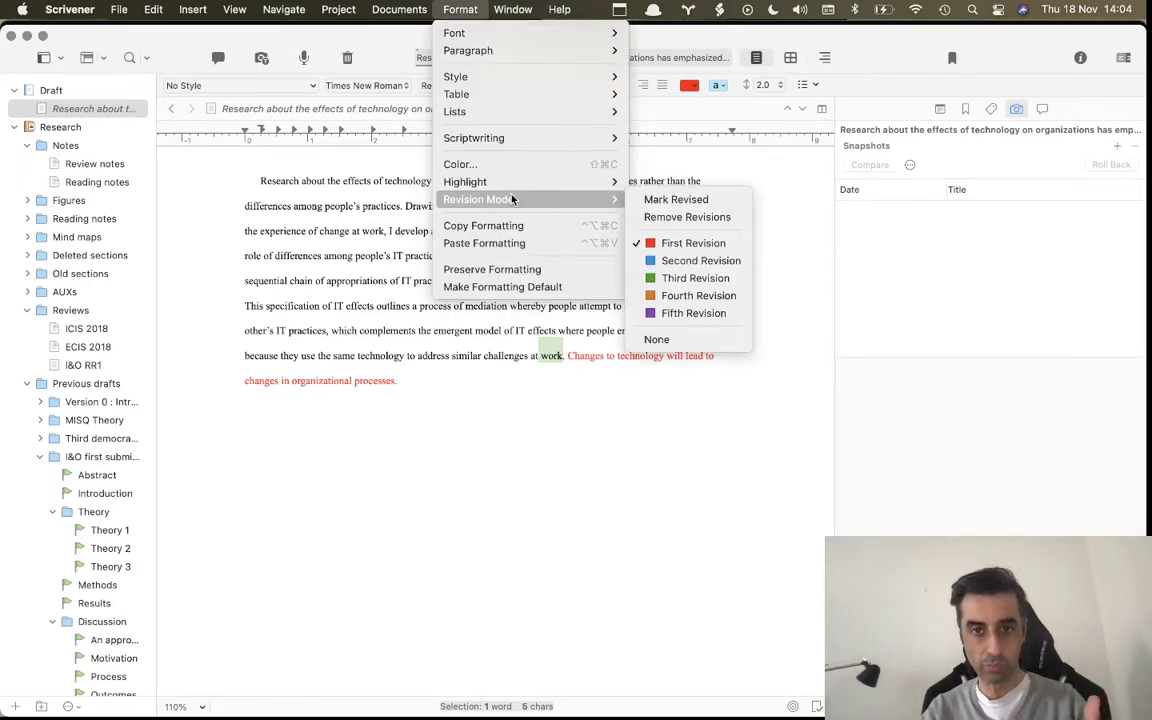
pyautogui.click(695, 259)
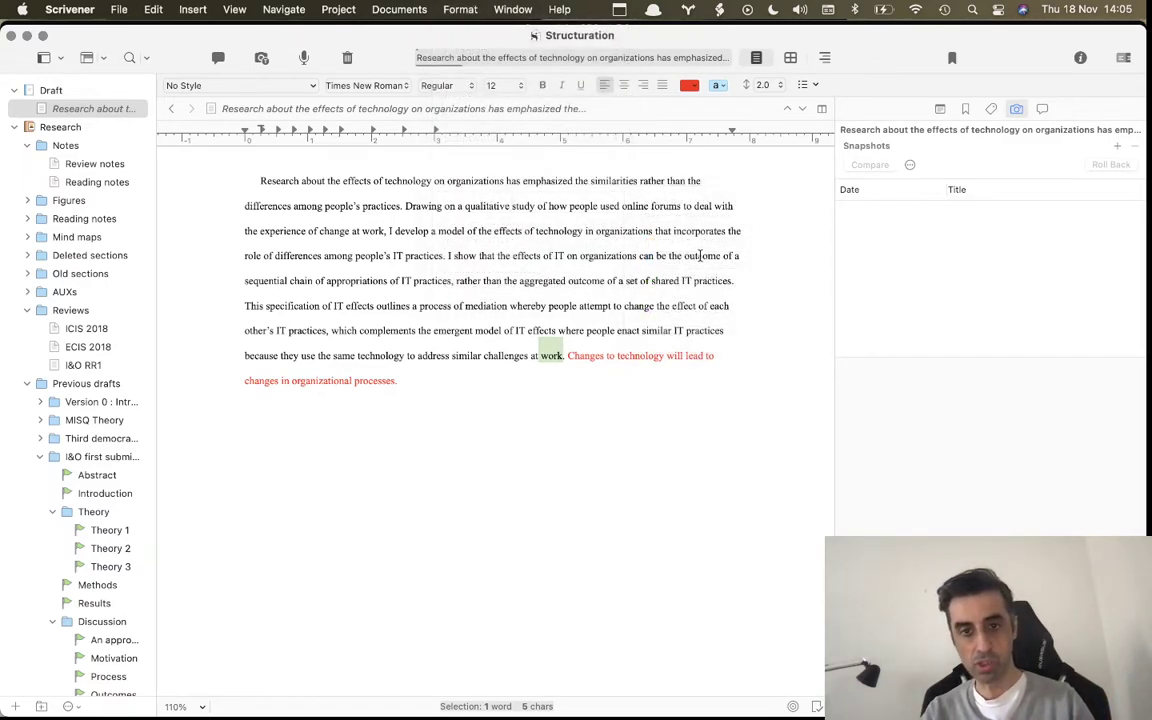
# - Append the sentence "Implications for practice include leadership of IT implementation." after the First Revision sentence
pyautogui.click(542, 373)
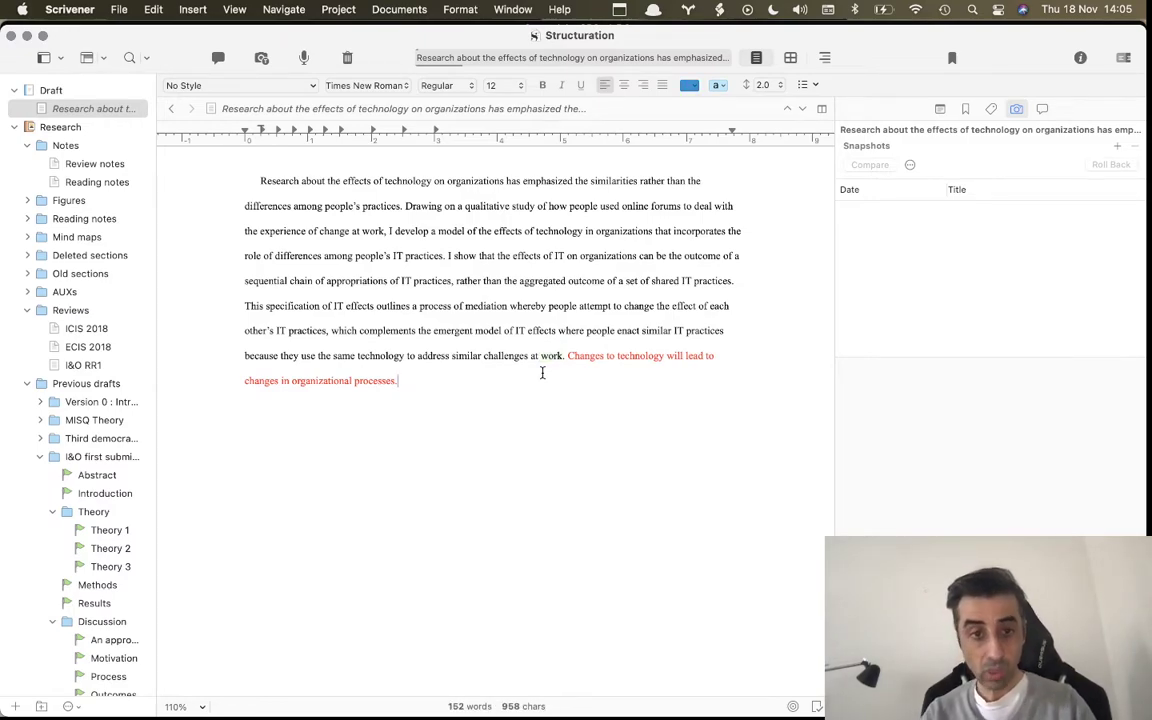
pyautogui.write('Implication')
pyautogui.press('BackSpace')
pyautogui.write('s for practice include leadership of IT implementation.')
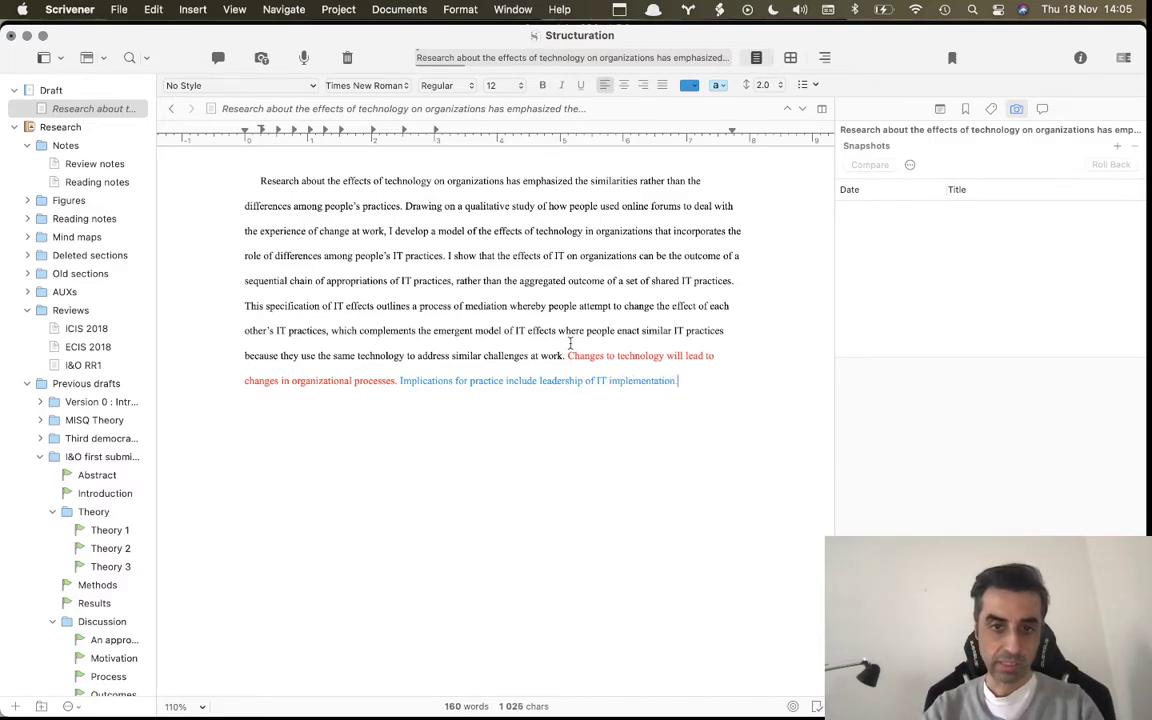
# - Select the original abstract text and the First Revision sentence in turn to distinguish the revision layers
pyautogui.moveTo(565, 356); pyautogui.dragTo(249, 180)
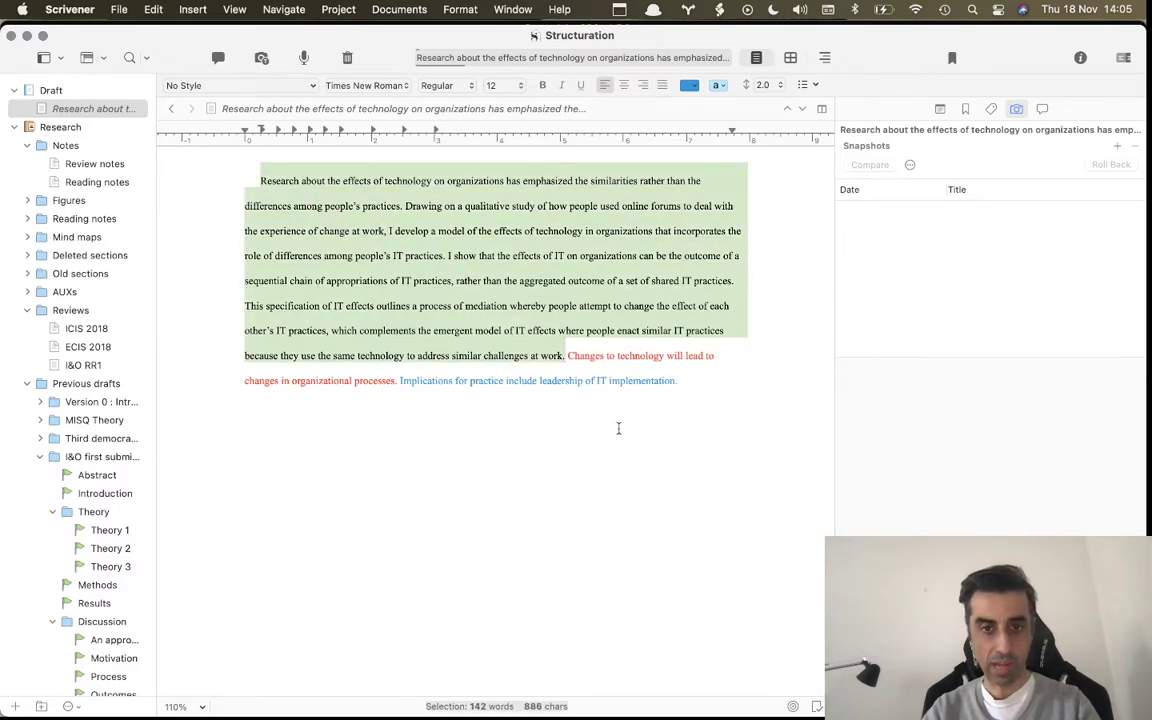
pyautogui.click(594, 407)
pyautogui.moveTo(568, 356); pyautogui.dragTo(399, 382)
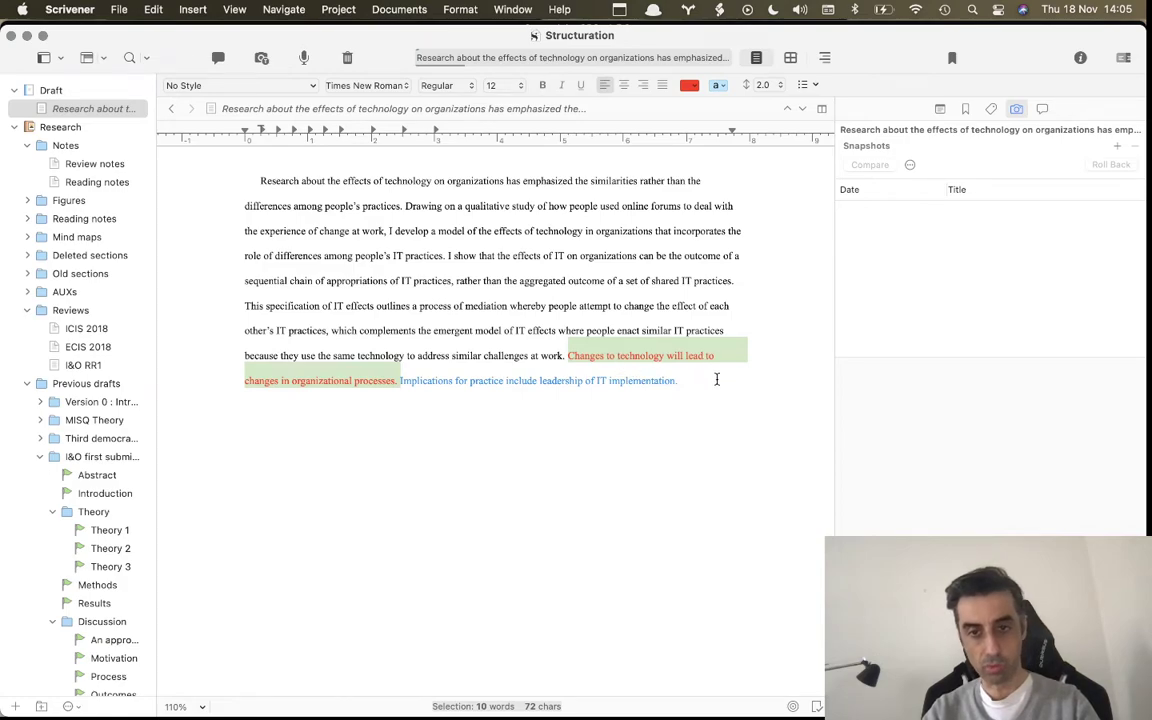
# - Select the Second Revision sentence about implications for practice to distinguish it from the other revision layers
pyautogui.moveTo(699, 388); pyautogui.dragTo(399, 368)
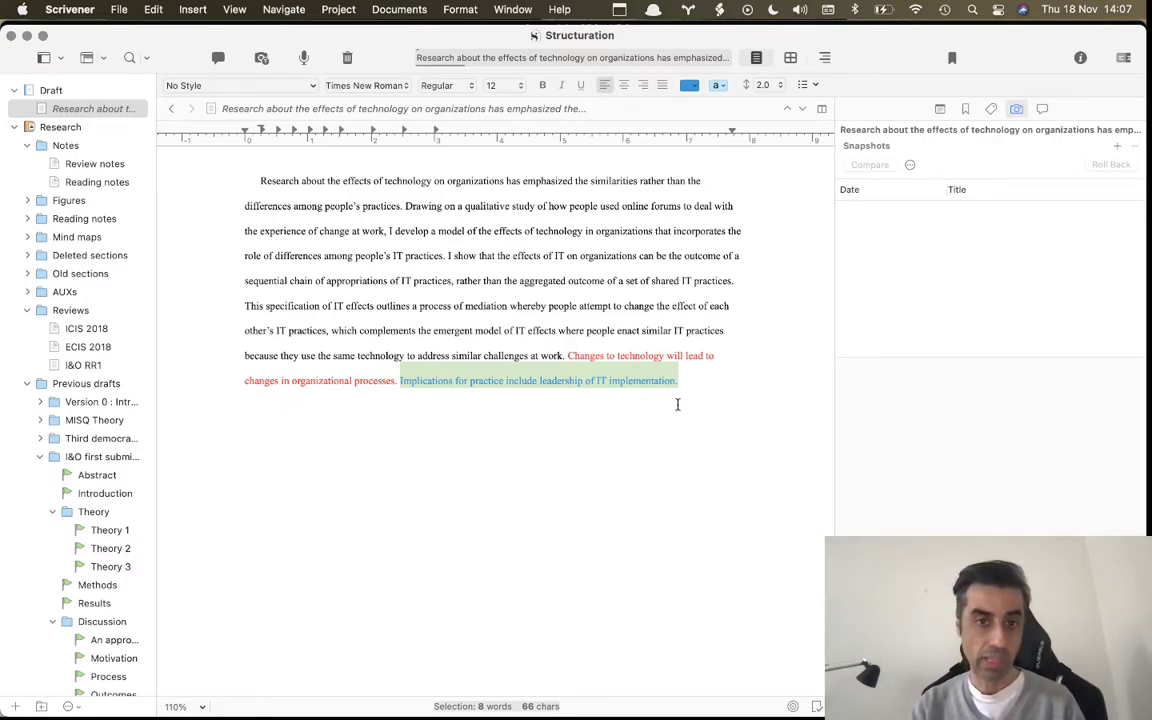
pyautogui.click(702, 388)
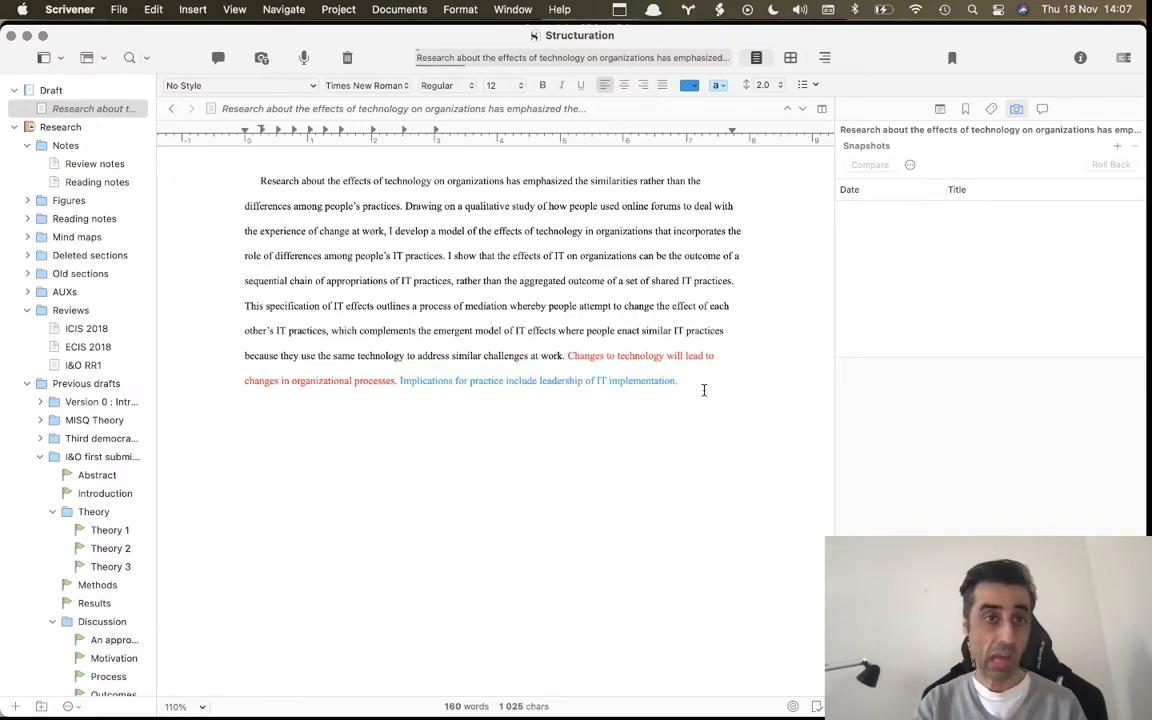
# - Open the Formatting Finder for revision colours in all documents and review the revision levels, keeping First Revision
pyautogui.click(162, 8)
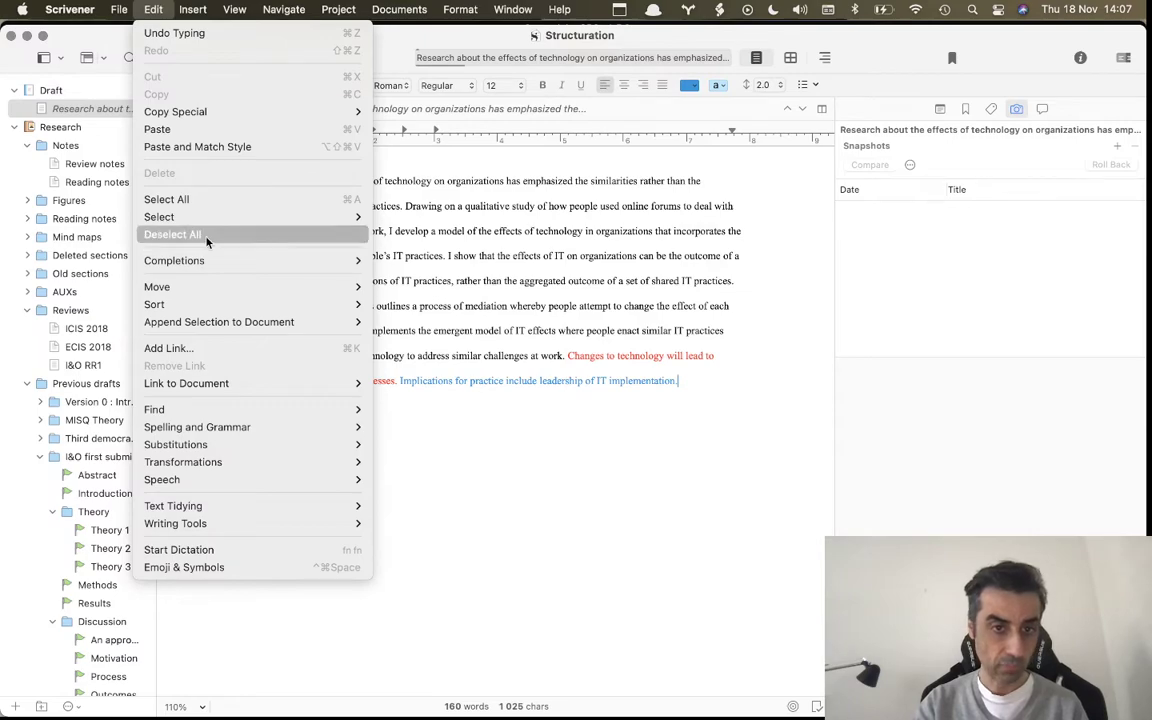
pyautogui.moveTo(234, 417)
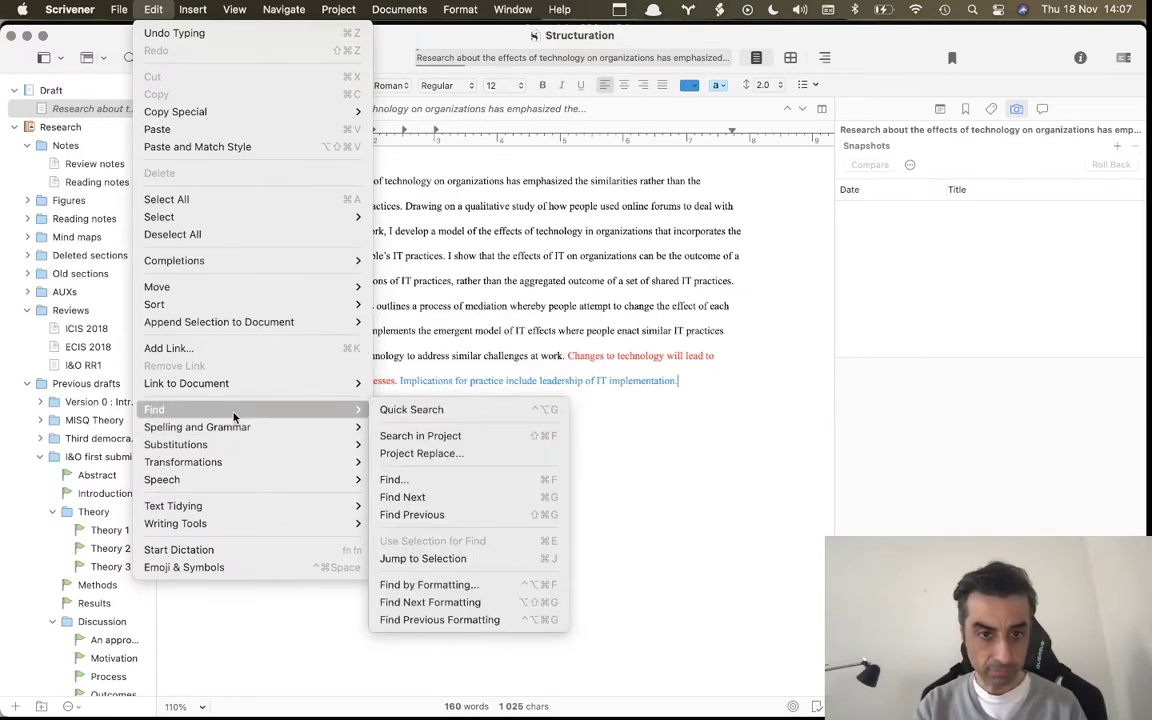
pyautogui.click(448, 584)
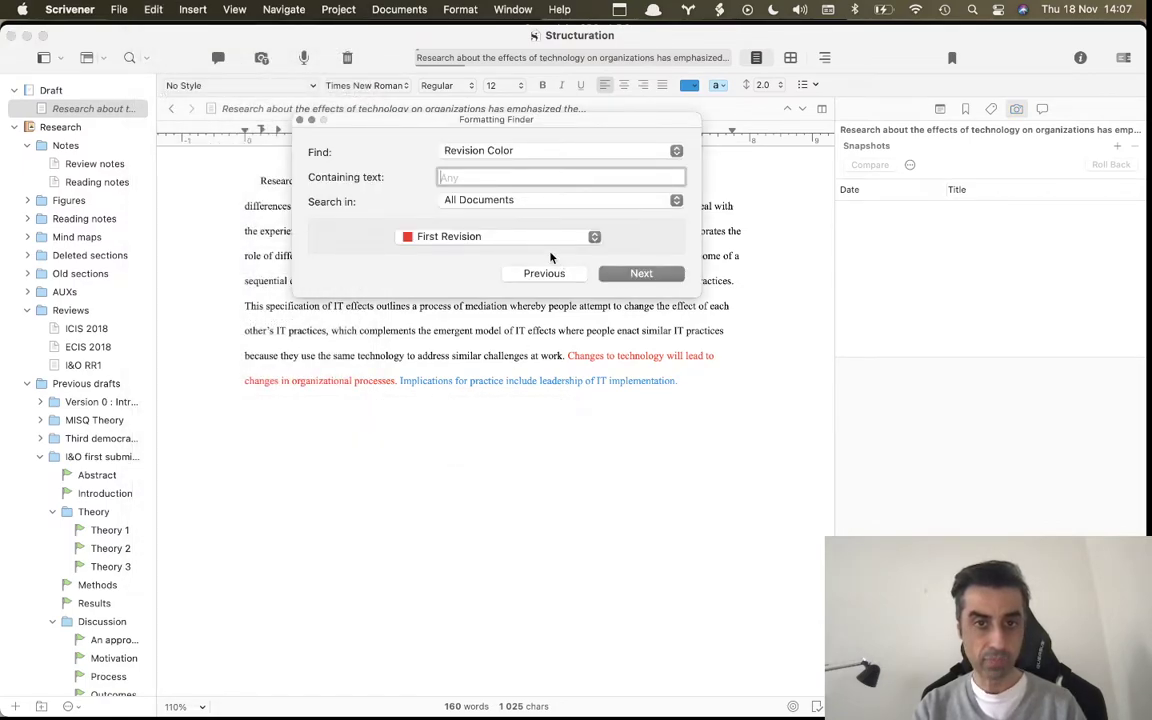
pyautogui.click(525, 151)
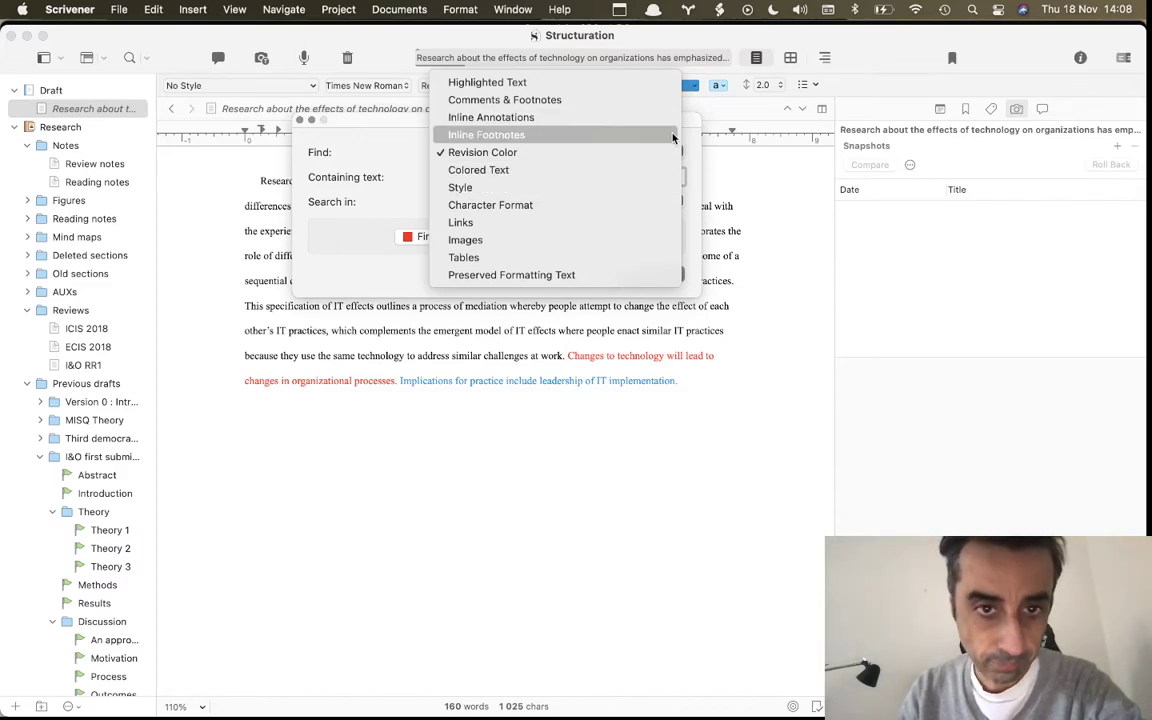
pyautogui.click(613, 158)
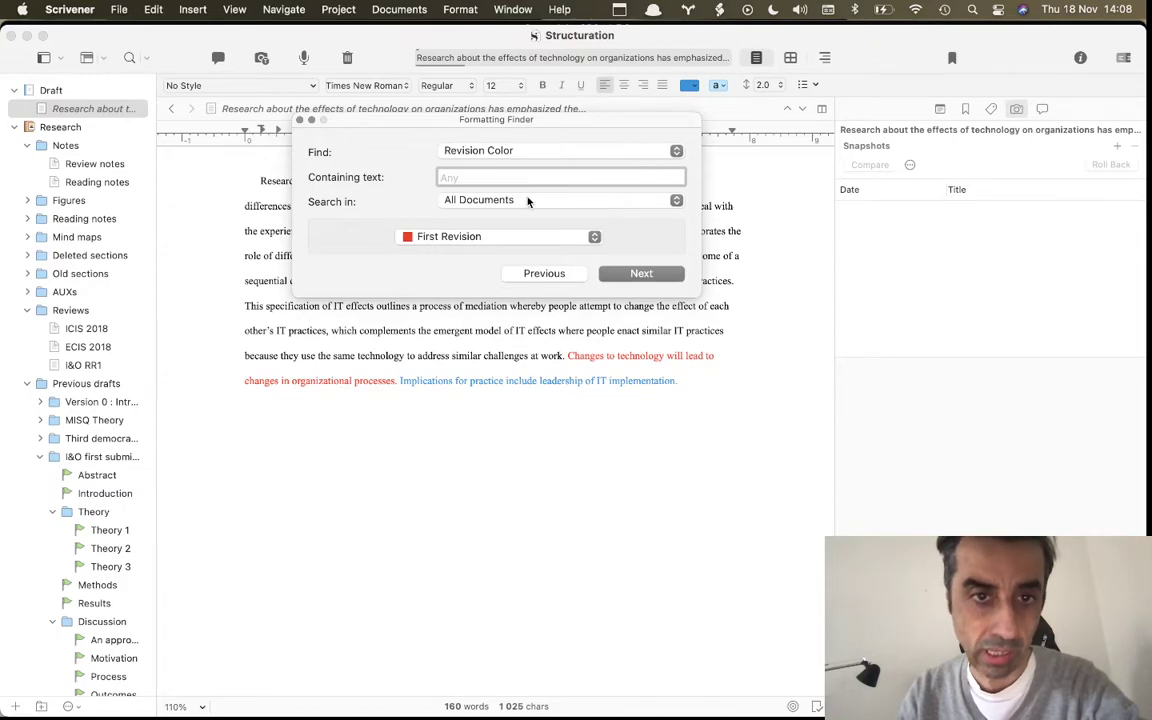
pyautogui.click(510, 240)
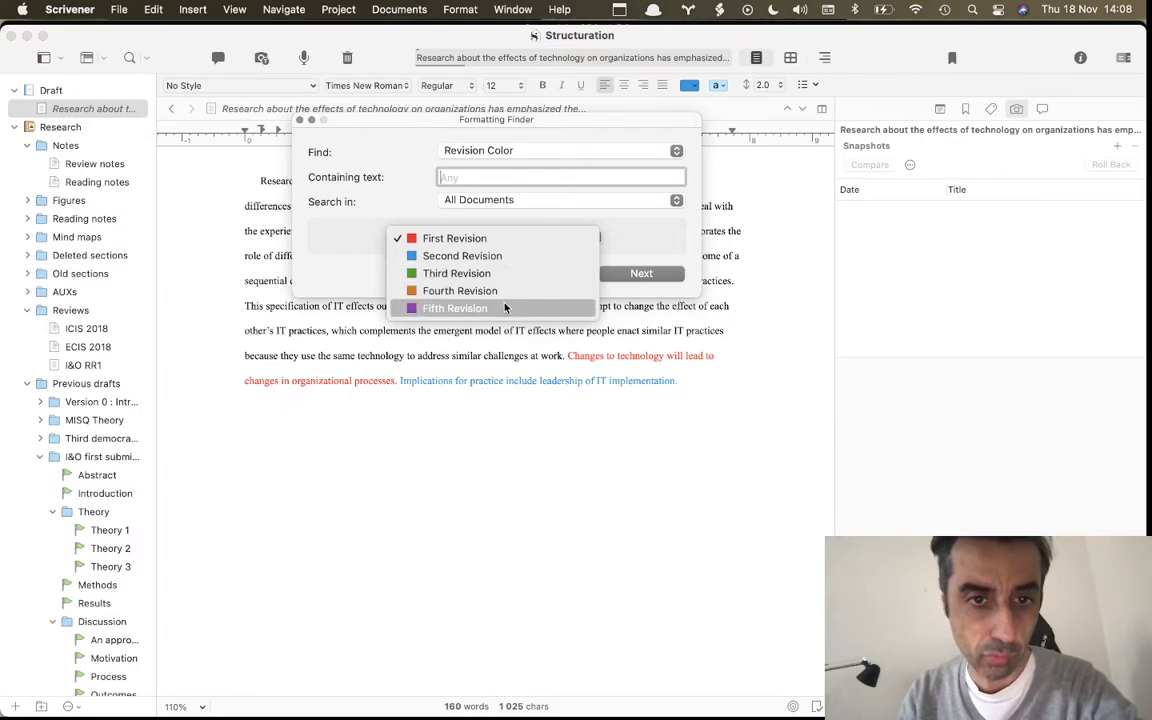
pyautogui.click(627, 243)
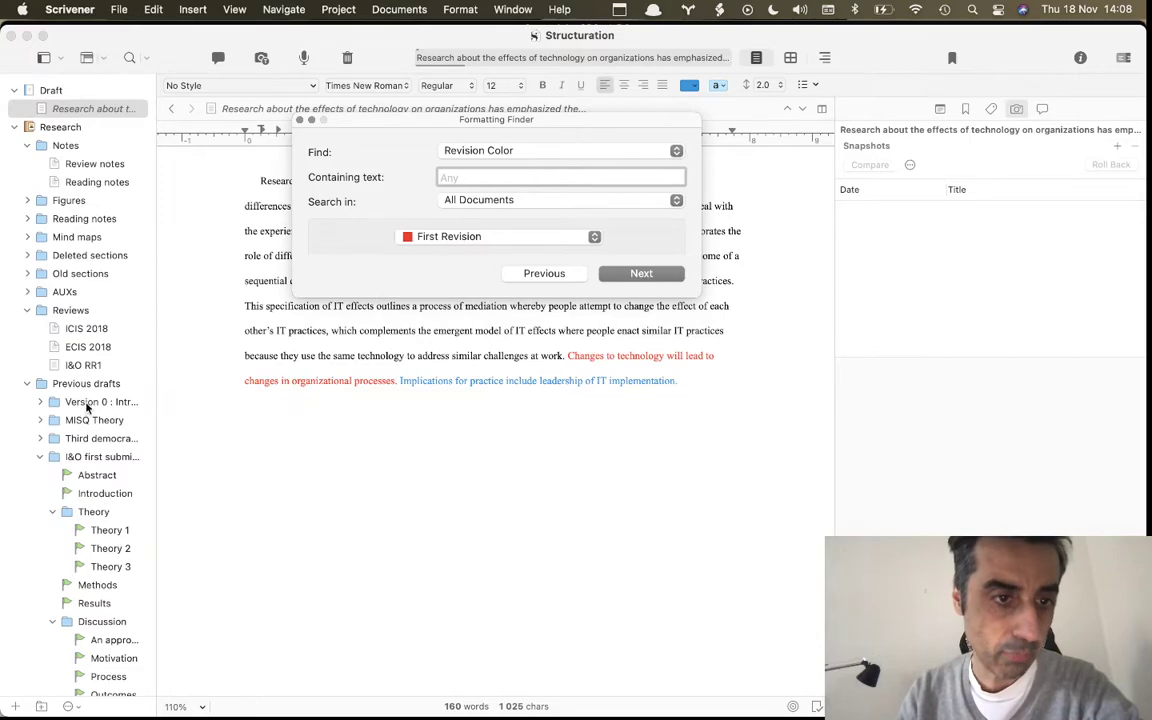
# - Open the I&O RR1 document and find the next First Revision text across all documents from there
pyautogui.click(90, 369)
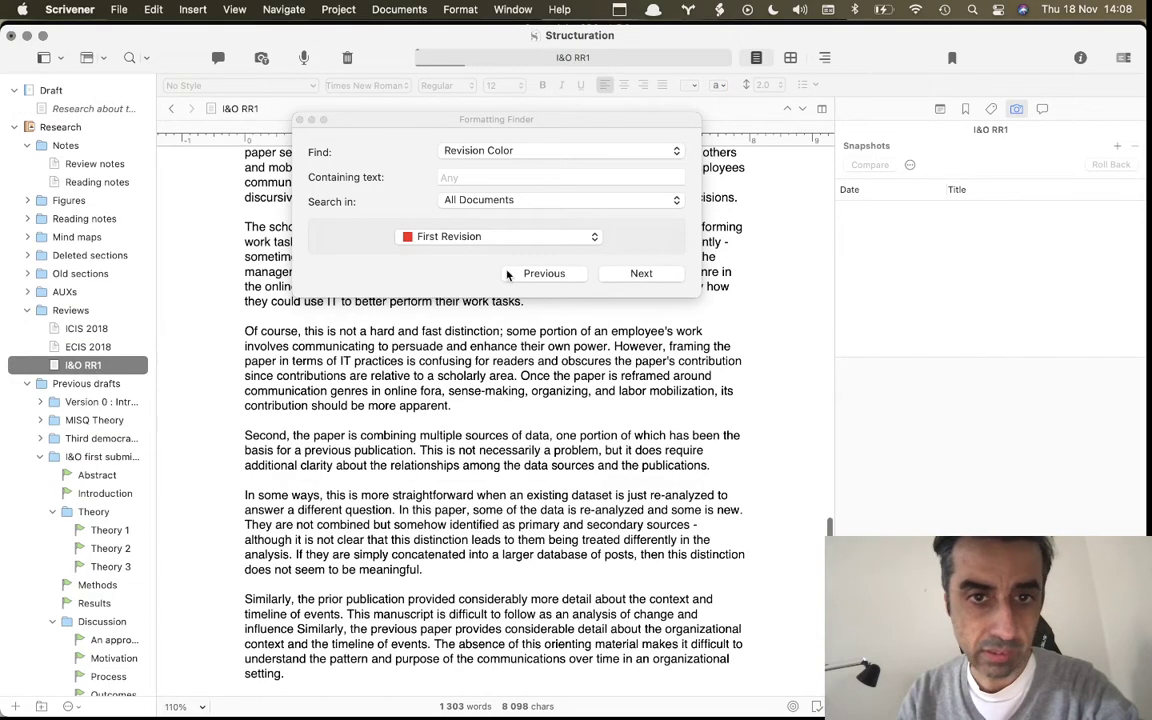
pyautogui.click(641, 273)
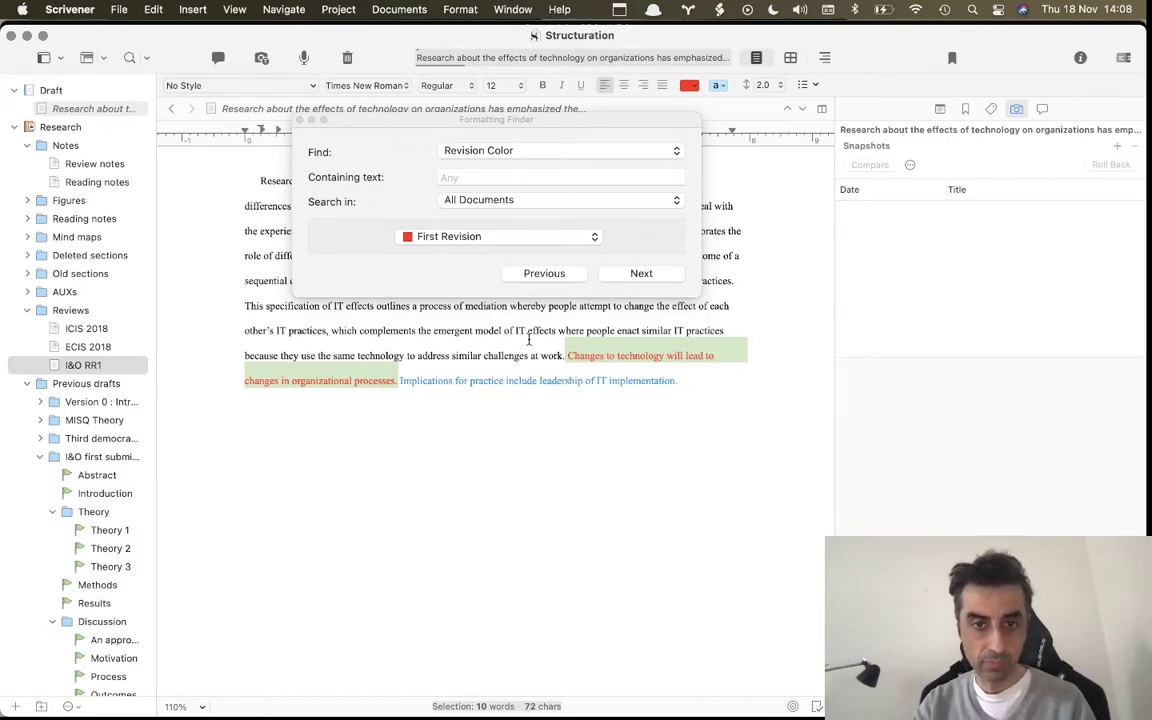
# - Delete the found First Revision sentence, undo the deletion, and close the Formatting Finder
pyautogui.press('BackSpace')
pyautogui.press('cmd+z')
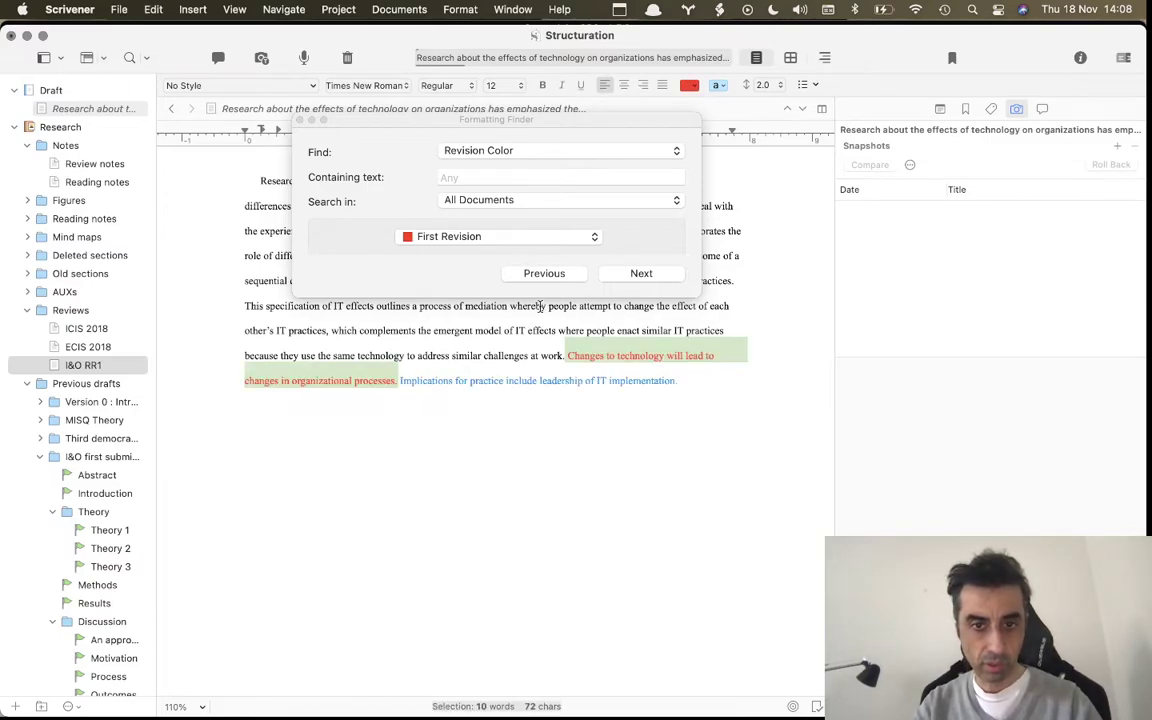
pyautogui.click(299, 120)
# - Replace the word "challenges" in the original abstract text with "threat", and undo the replacement
pyautogui.click(500, 356)
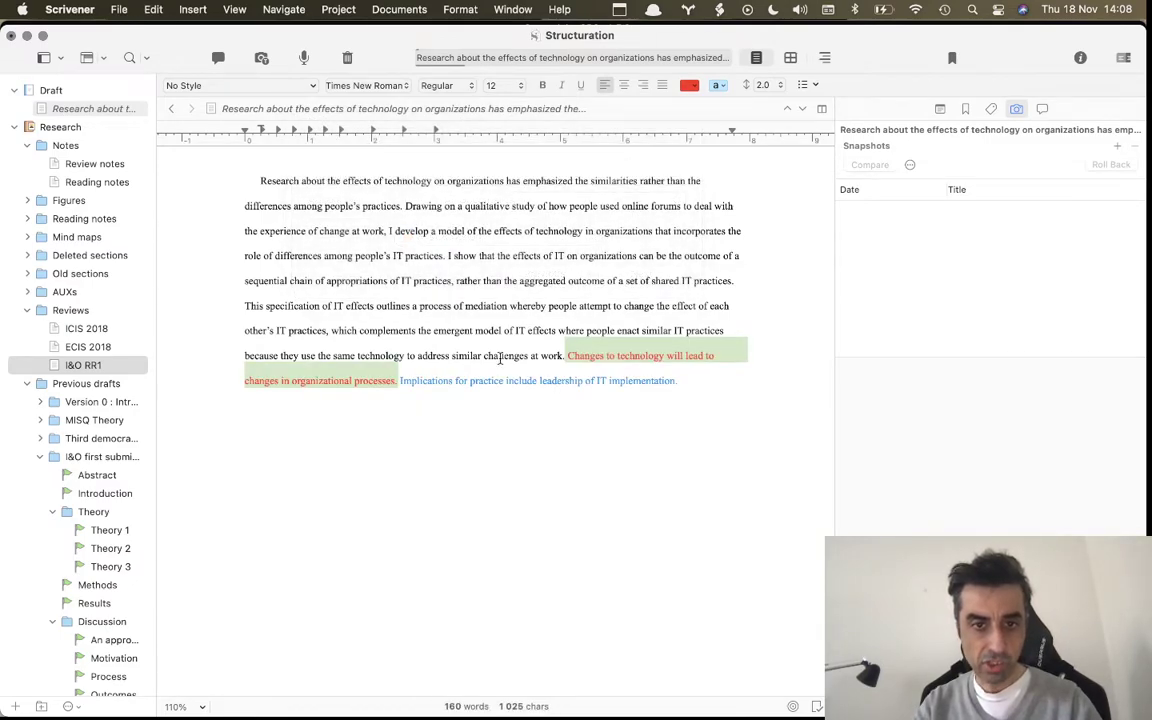
pyautogui.doubleClick(500, 356)
pyautogui.write('threat')
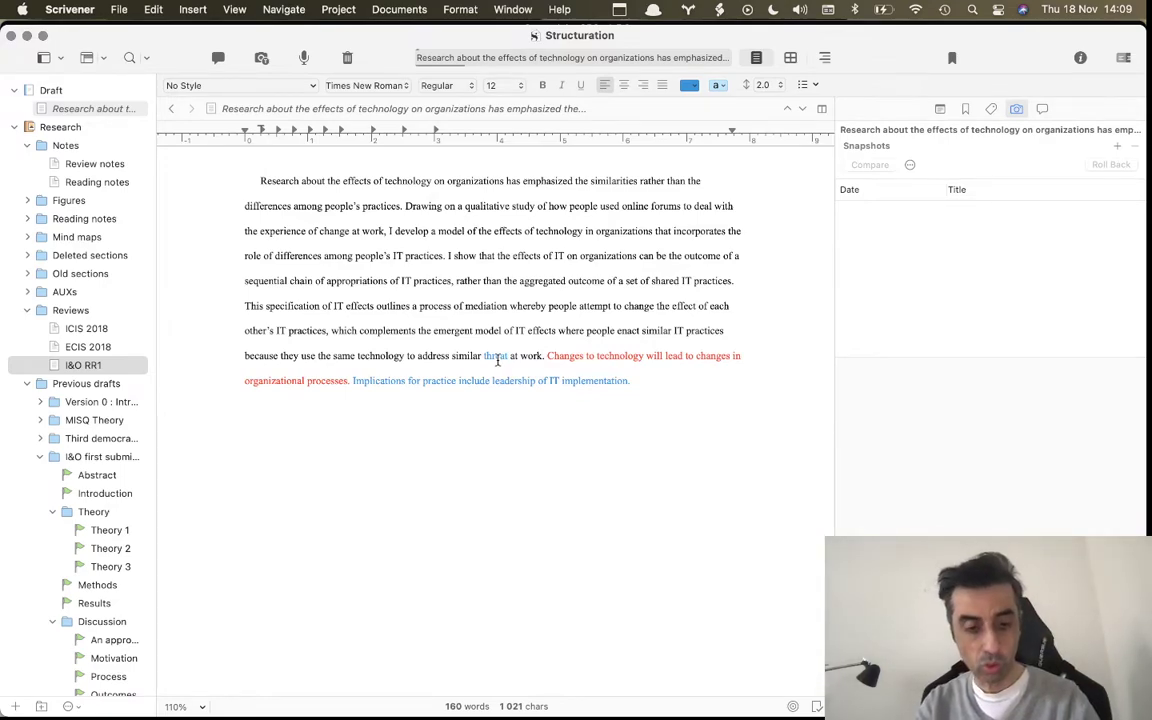
pyautogui.press('super+z')
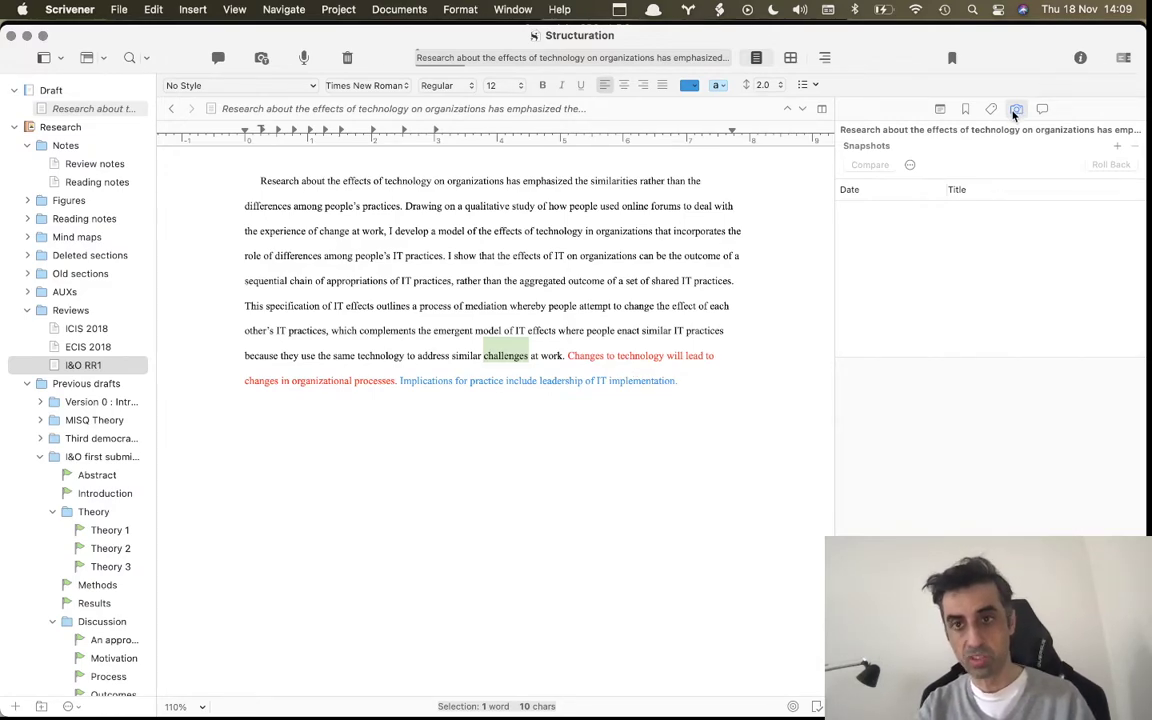
# - Hide the inspector beside the abstract, and show it again
pyautogui.click(1081, 58)
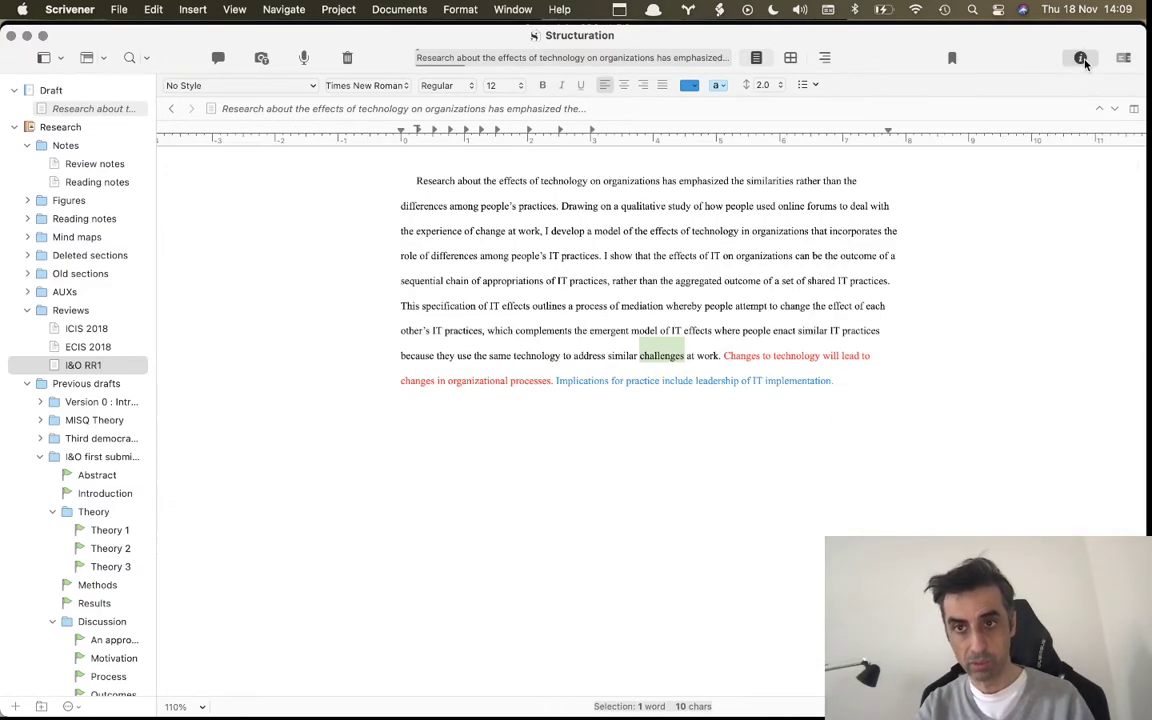
pyautogui.click(1081, 58)
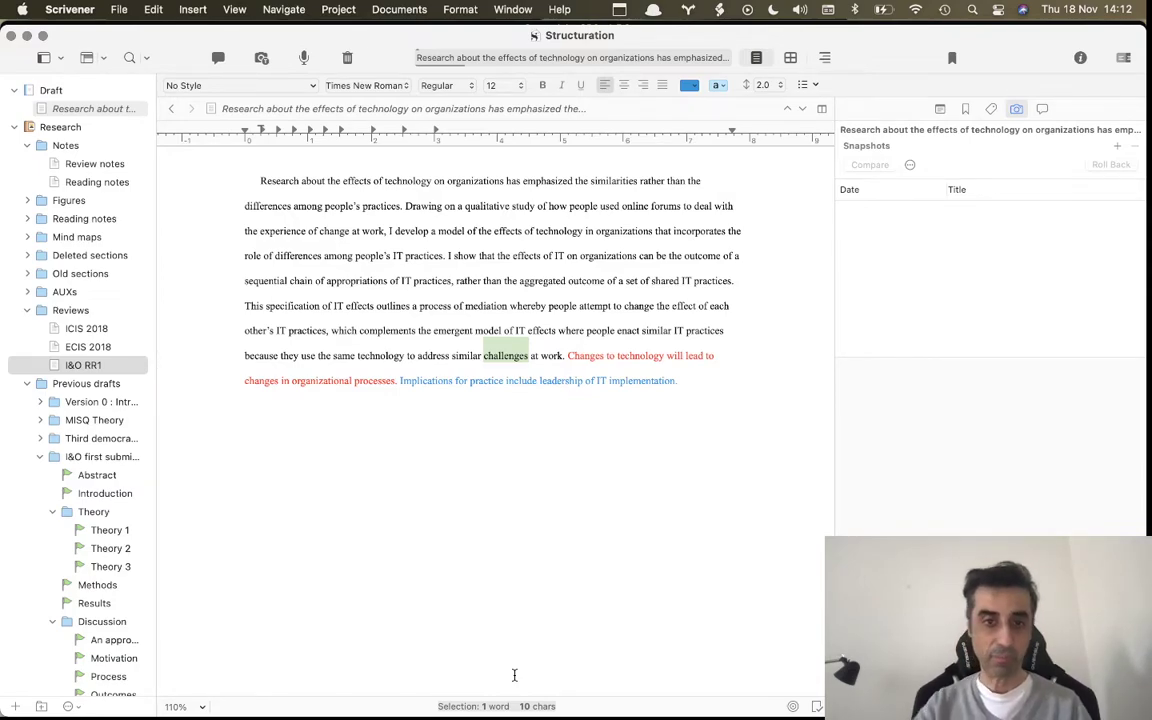
pyautogui.hotkey('ctrl', 'Up')
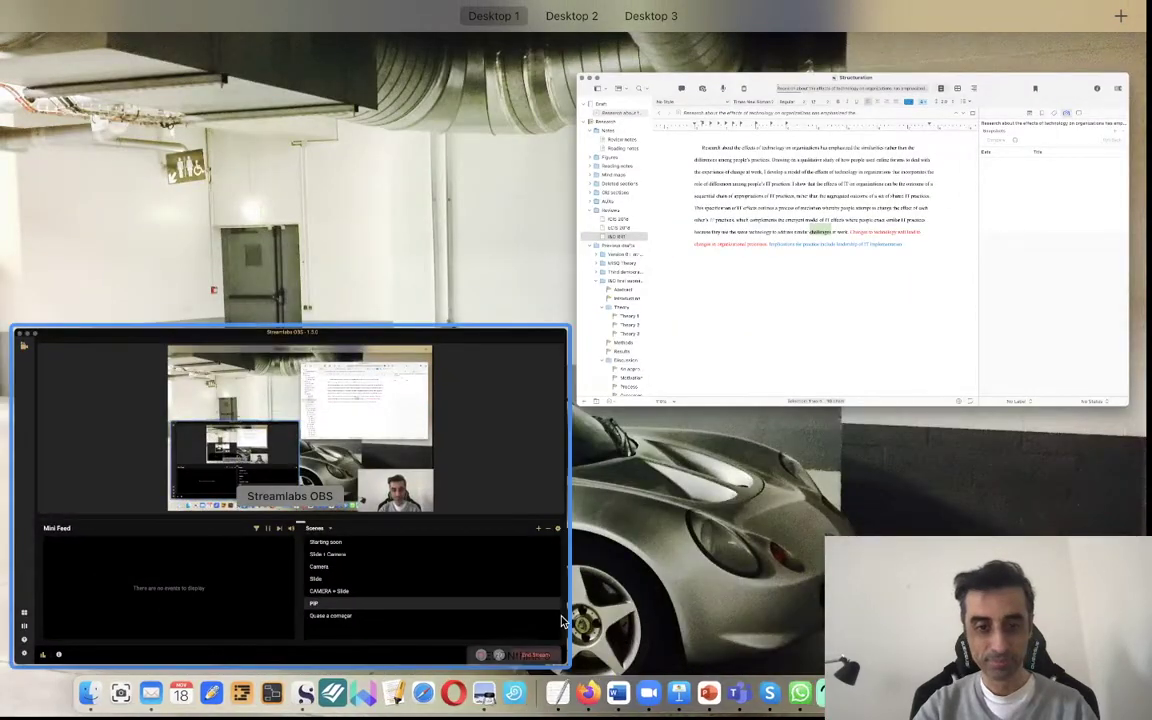